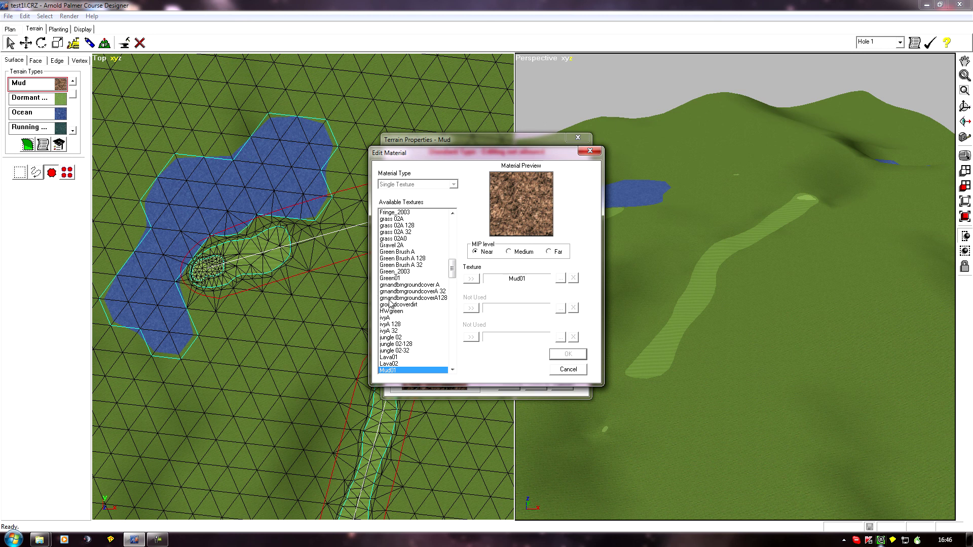
- Browse the textures available for the Mud terrain material and leave its terrain properties without changing anything
{"action": "left_click", "coordinate": [388, 299]}
{"action": "left_click", "coordinate": [394, 259]}
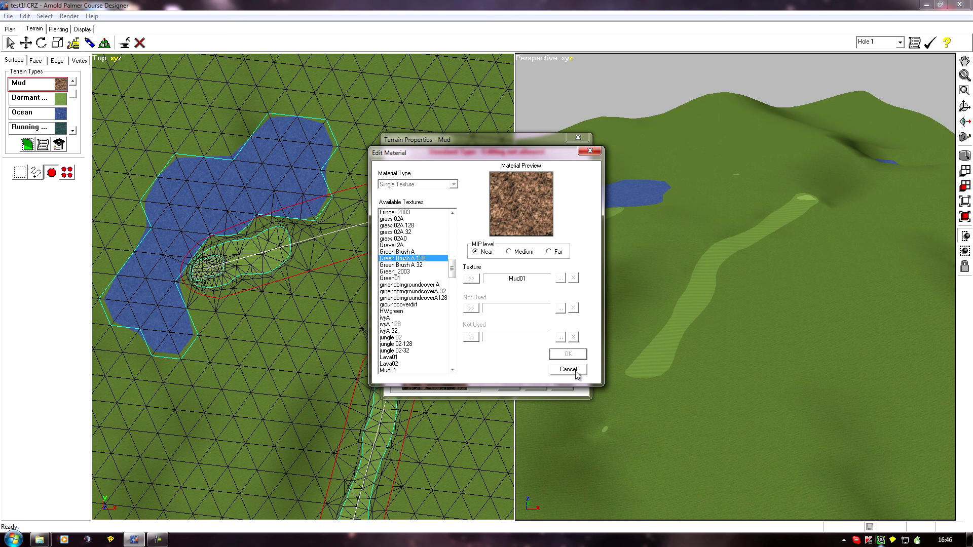
{"action": "left_click", "coordinate": [576, 371]}
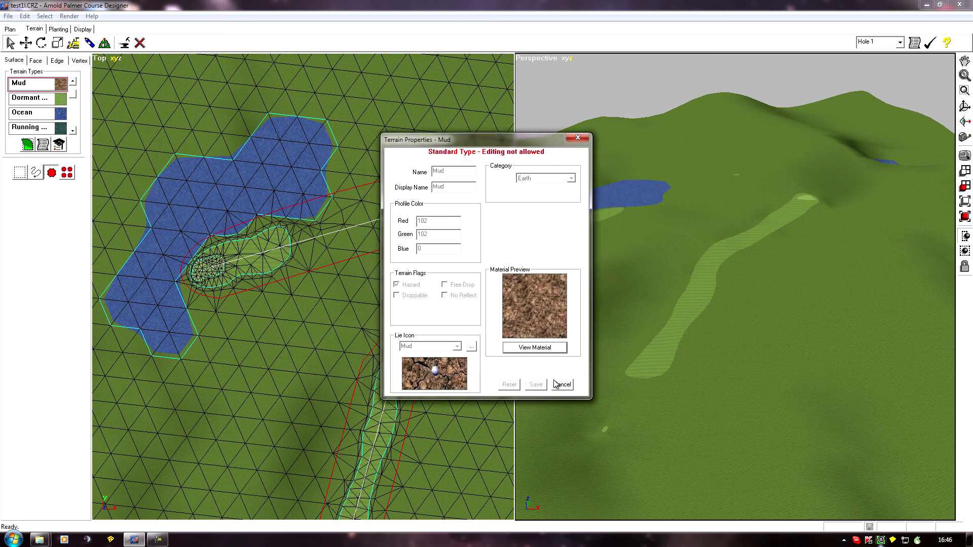
{"action": "left_click", "coordinate": [562, 384]}
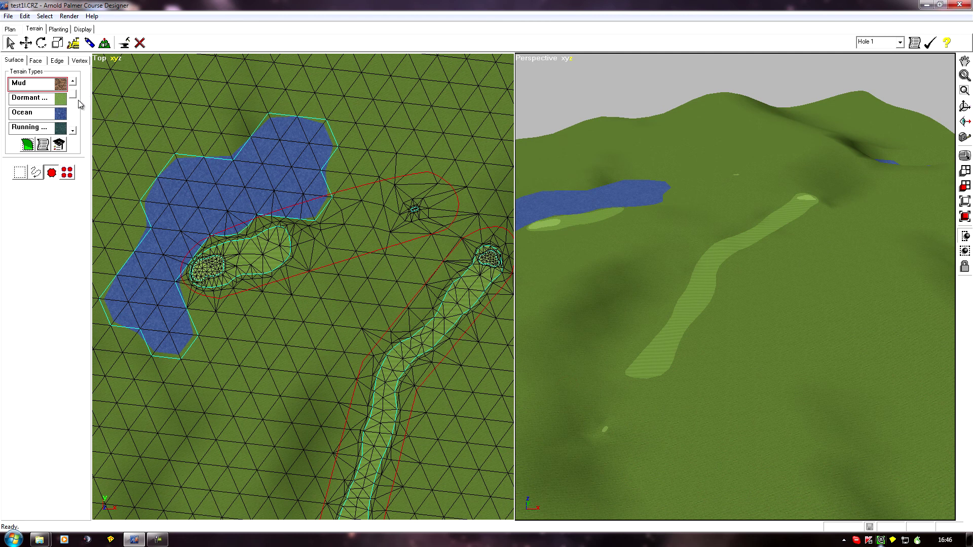
- View the terrain properties of the custom New green type, toggling its Free Drop and Hazard flags on and back off
{"action": "scroll", "coordinate": [74, 91], "scroll_direction": "up", "scroll_amount": 2}
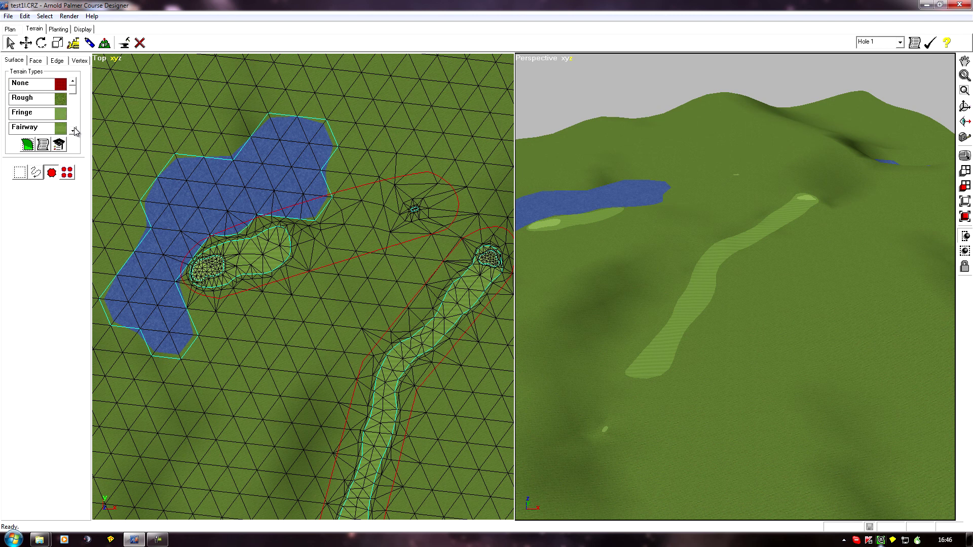
{"action": "left_click_drag", "start_coordinate": [73, 87], "coordinate": [75, 128]}
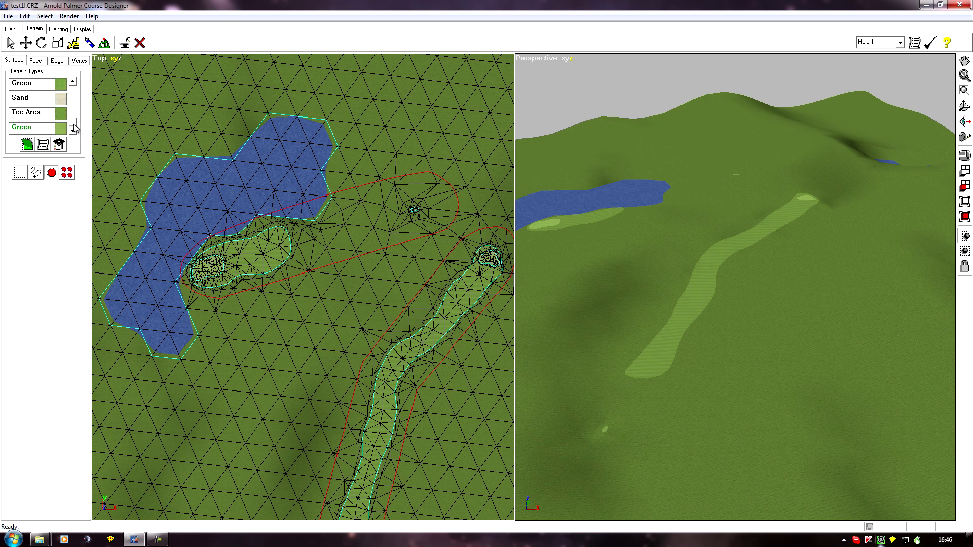
{"action": "left_click", "coordinate": [30, 131]}
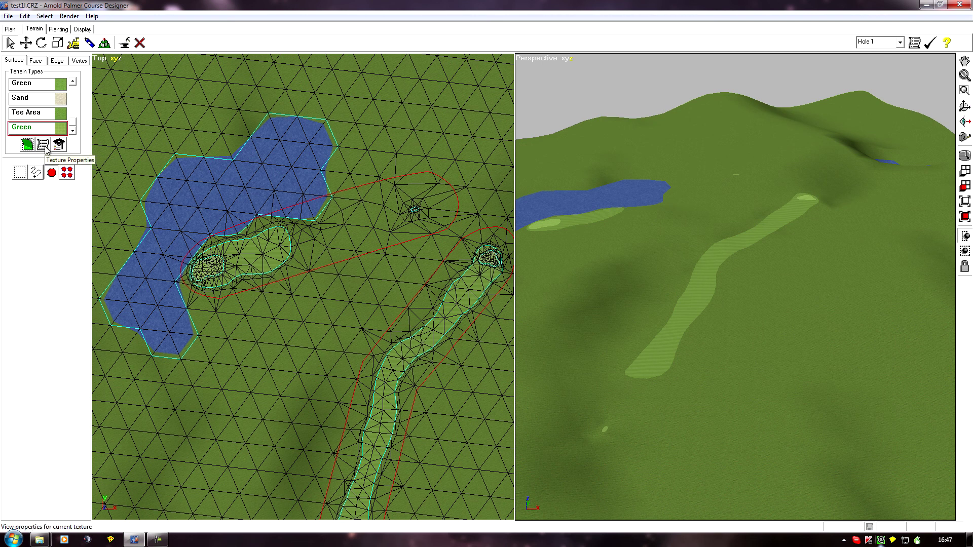
{"action": "left_click", "coordinate": [43, 145]}
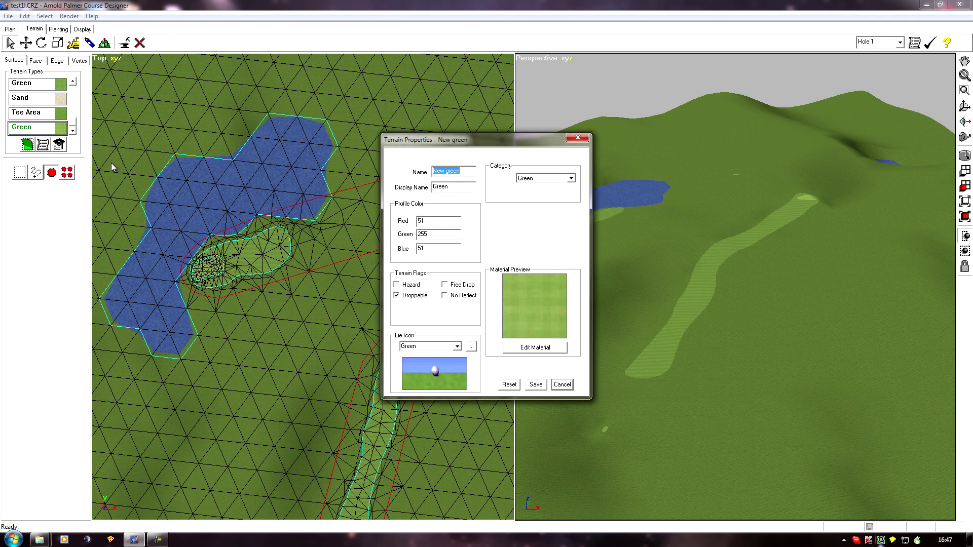
{"action": "left_click", "coordinate": [443, 285]}
{"action": "left_click", "coordinate": [444, 286]}
{"action": "left_click", "coordinate": [397, 285]}
{"action": "left_click", "coordinate": [396, 285]}
- Inspect the New green terrain's single-texture material and close its terrain properties without saving
{"action": "left_click", "coordinate": [544, 349]}
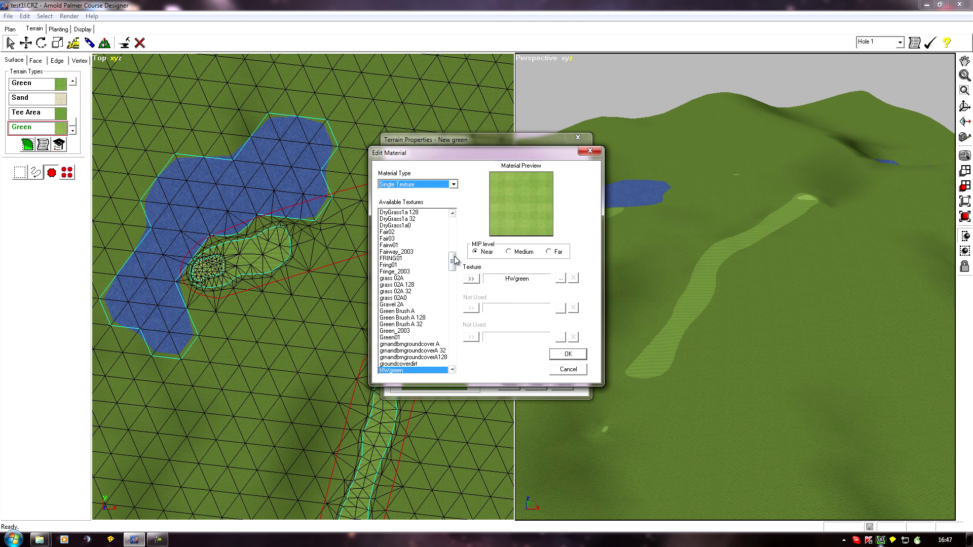
{"action": "left_click", "coordinate": [570, 354]}
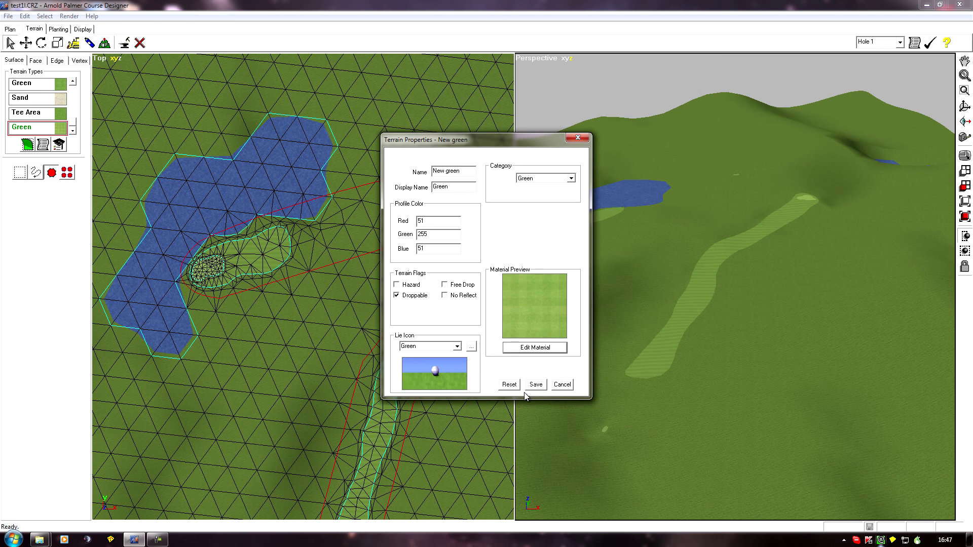
{"action": "left_click", "coordinate": [565, 387]}
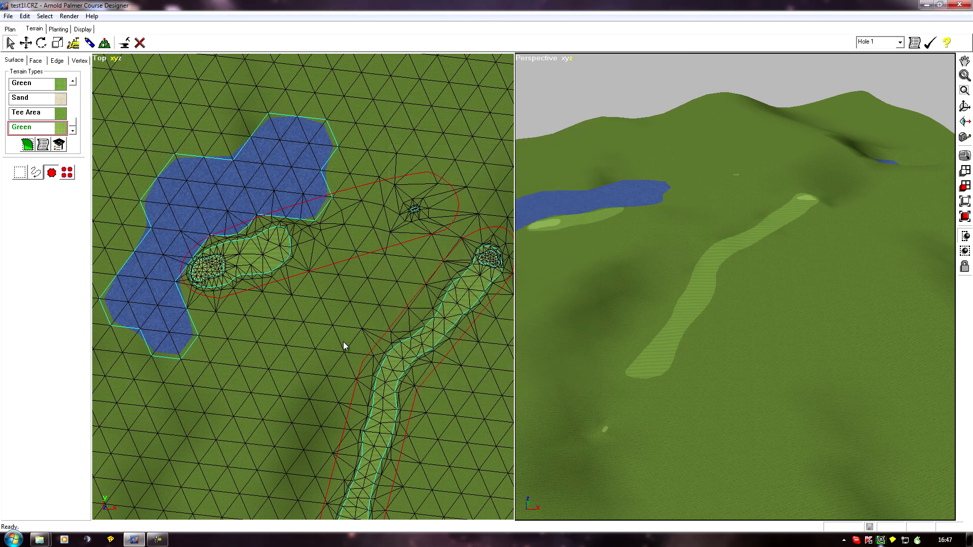
{"action": "mouse_move", "coordinate": [74, 125]}
{"action": "left_mouse_down"}
{"action": "mouse_move", "coordinate": [75, 96]}
{"action": "mouse_move", "coordinate": [79, 131]}
{"action": "left_mouse_up"}
- Switch to the APCD folder in Windows Explorer and locate the user.lib file
{"action": "key", "text": "alt+Tab"}
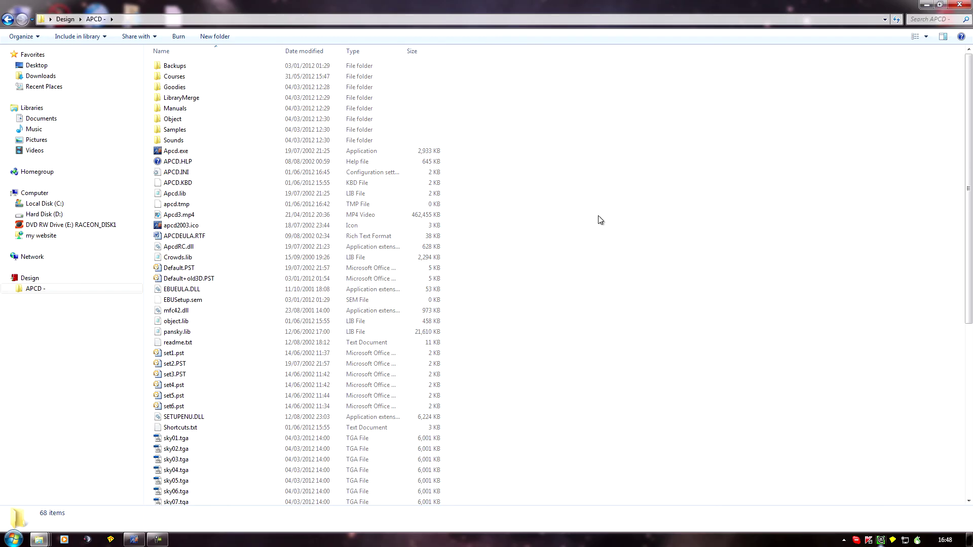
{"action": "scroll", "coordinate": [578, 248], "scroll_direction": "down", "scroll_amount": 9}
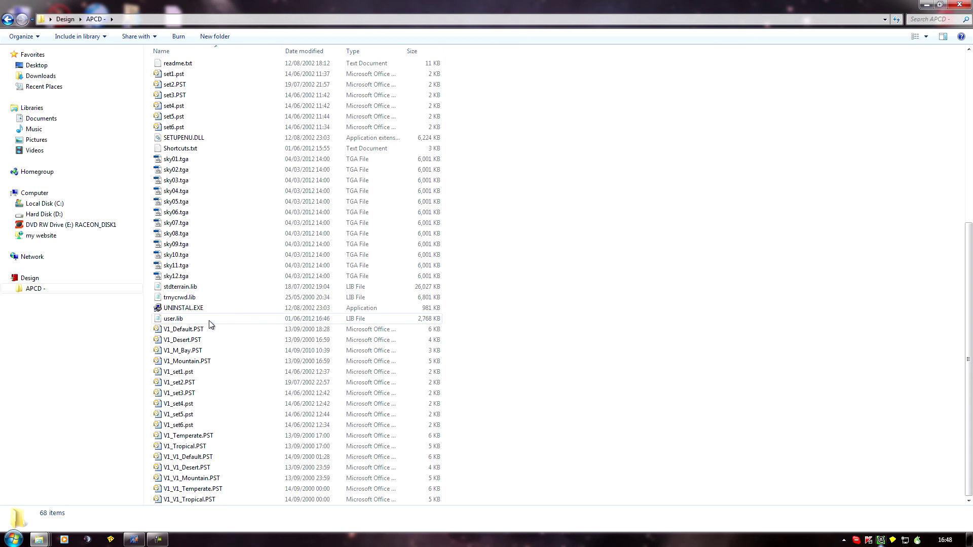
{"action": "mouse_move", "coordinate": [182, 322]}
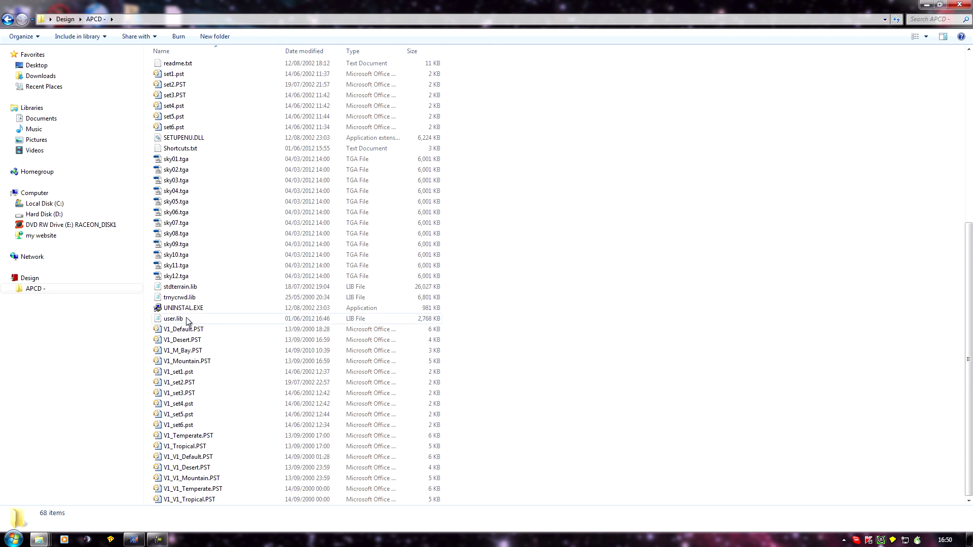
- Create a new folder inside the APCD folder, check its contents and return to the APCD folder
{"action": "right_click", "coordinate": [634, 311]}
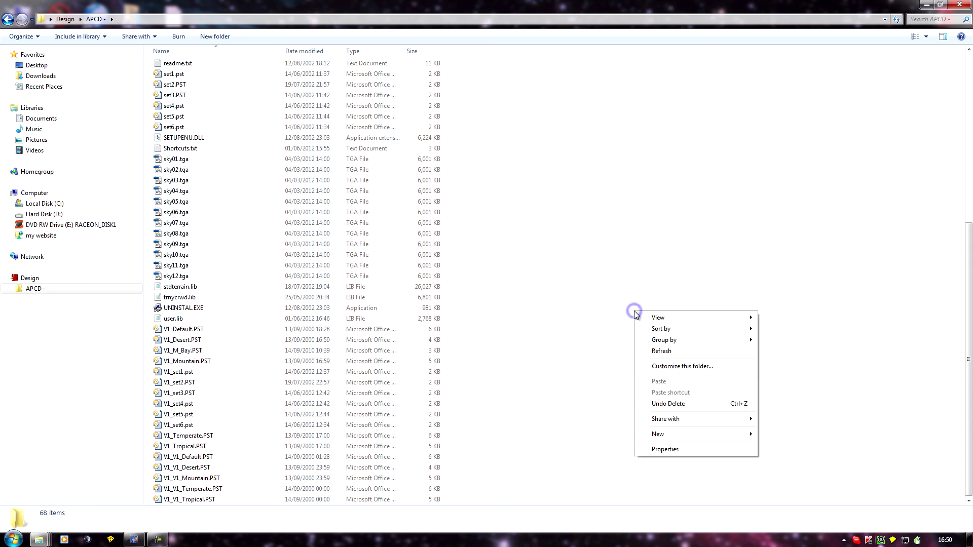
{"action": "mouse_move", "coordinate": [660, 435]}
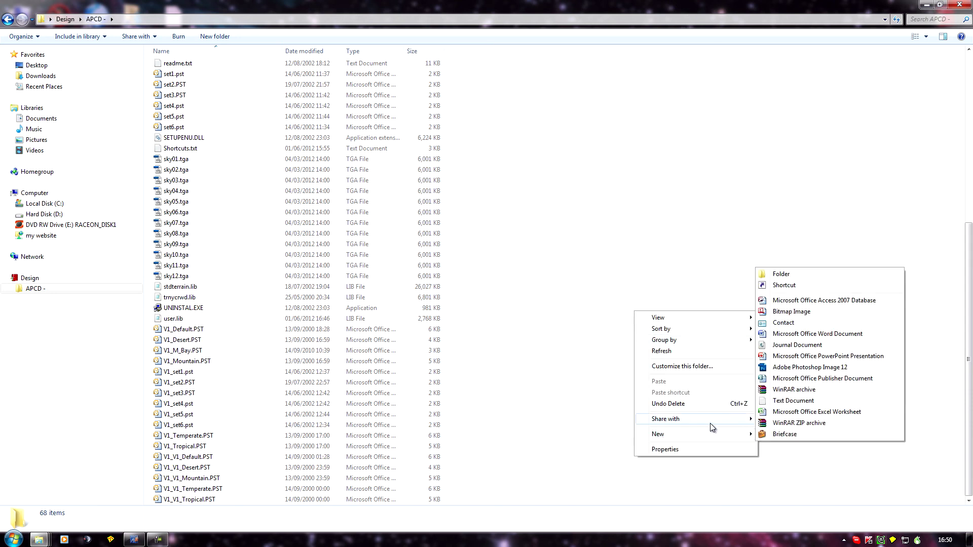
{"action": "left_click", "coordinate": [780, 277]}
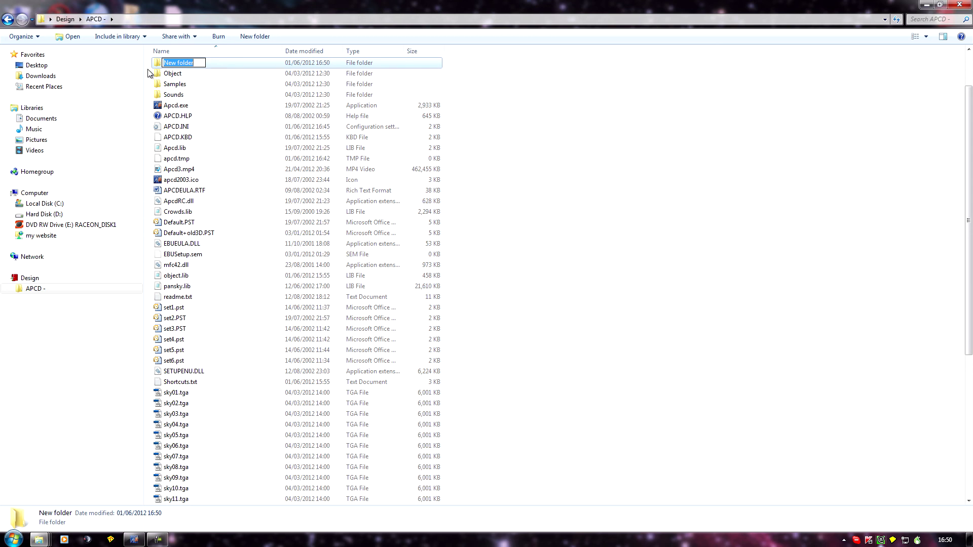
{"action": "double_click", "coordinate": [213, 65]}
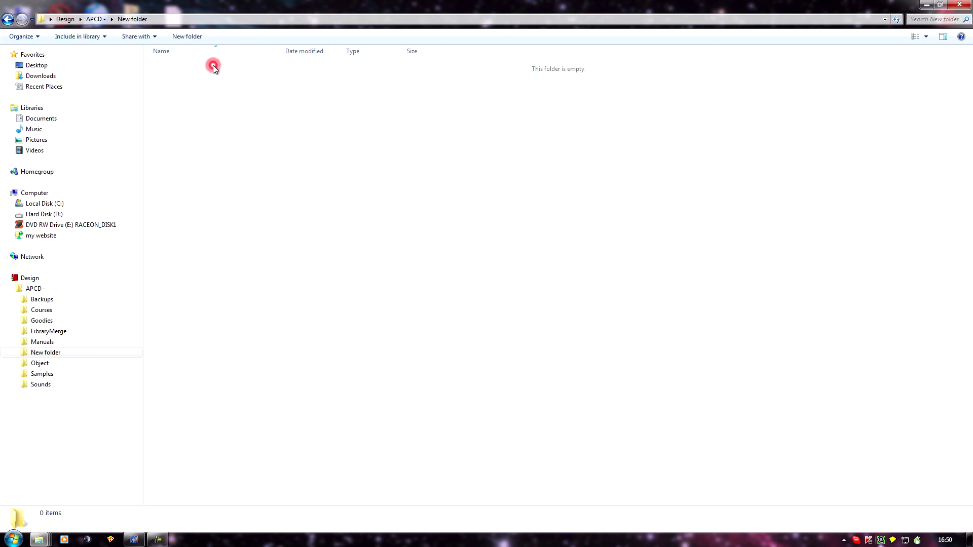
{"action": "left_click", "coordinate": [8, 19]}
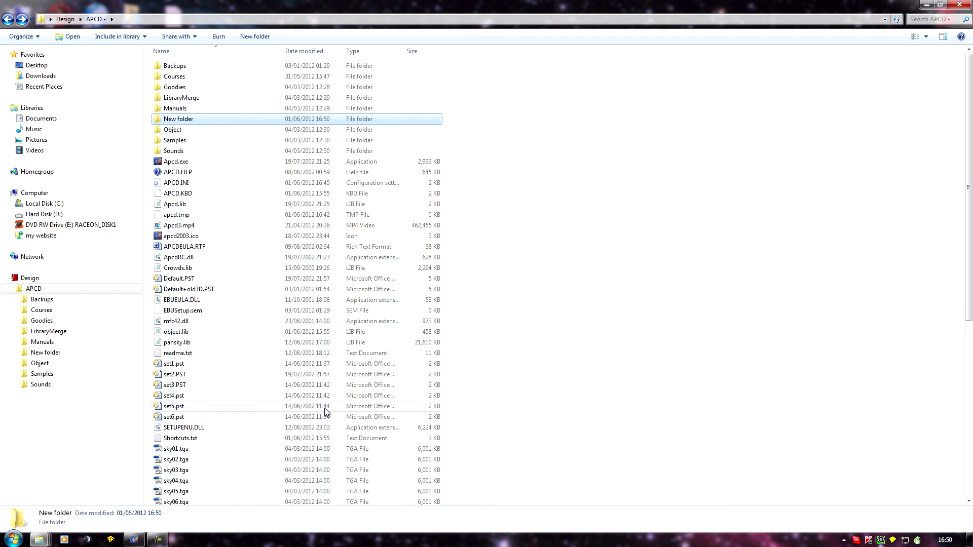
- Look through the APCD folder's files and subfolders, down to the stdterrain.lib and user.lib libraries
{"action": "scroll", "coordinate": [325, 412], "scroll_direction": "down", "scroll_amount": 9}
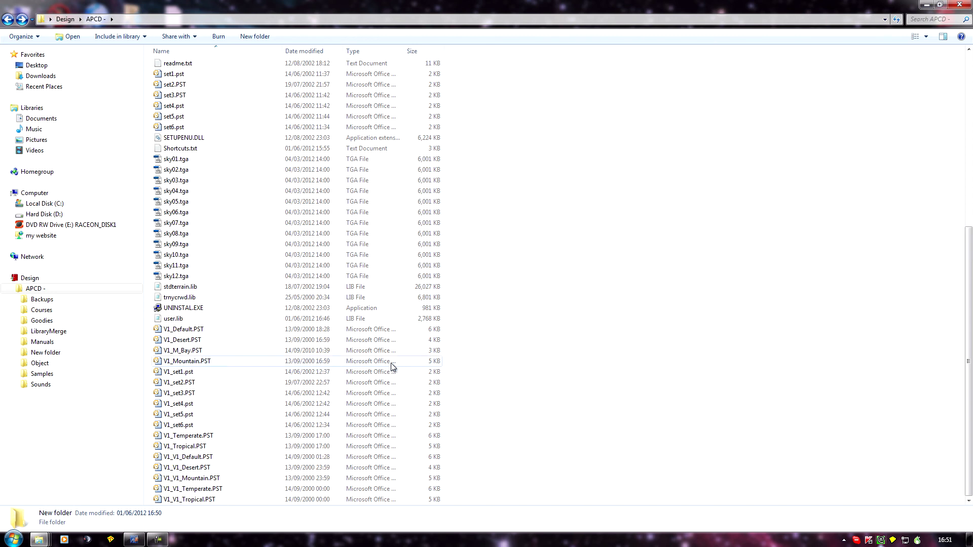
{"action": "scroll", "coordinate": [516, 378], "scroll_direction": "up", "scroll_amount": 2}
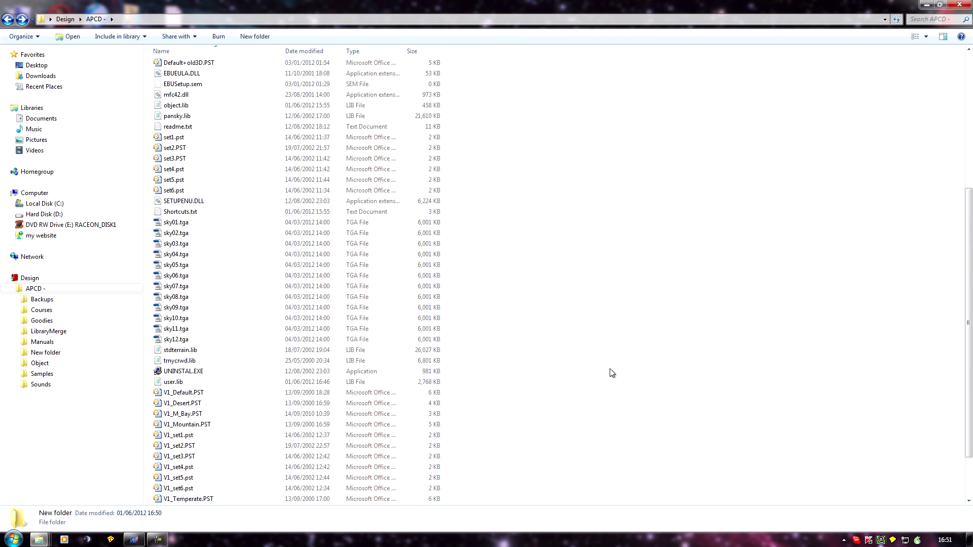
{"action": "scroll", "coordinate": [612, 373], "scroll_direction": "up", "scroll_amount": 7}
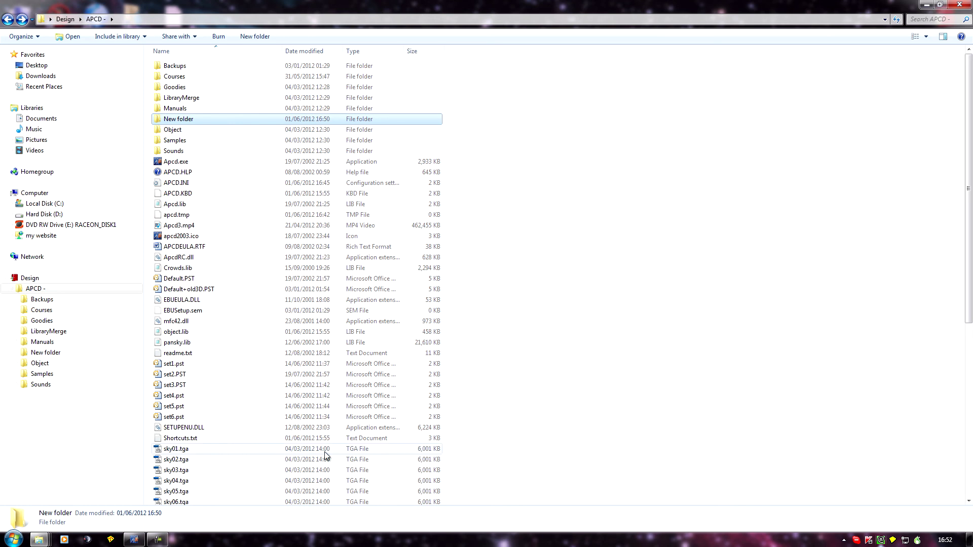
{"action": "scroll", "coordinate": [408, 451], "scroll_direction": "down", "scroll_amount": 7}
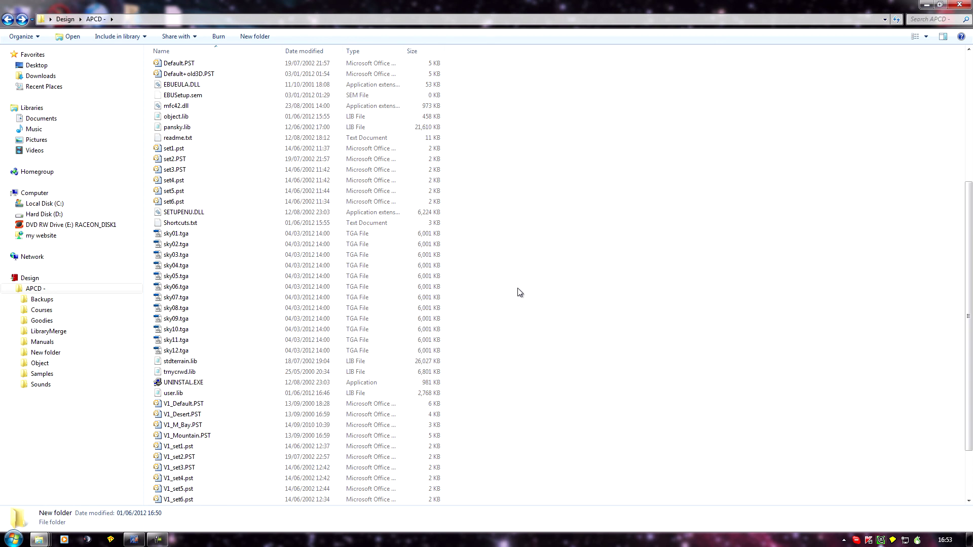
{"action": "scroll", "coordinate": [519, 293], "scroll_direction": "down", "scroll_amount": 1}
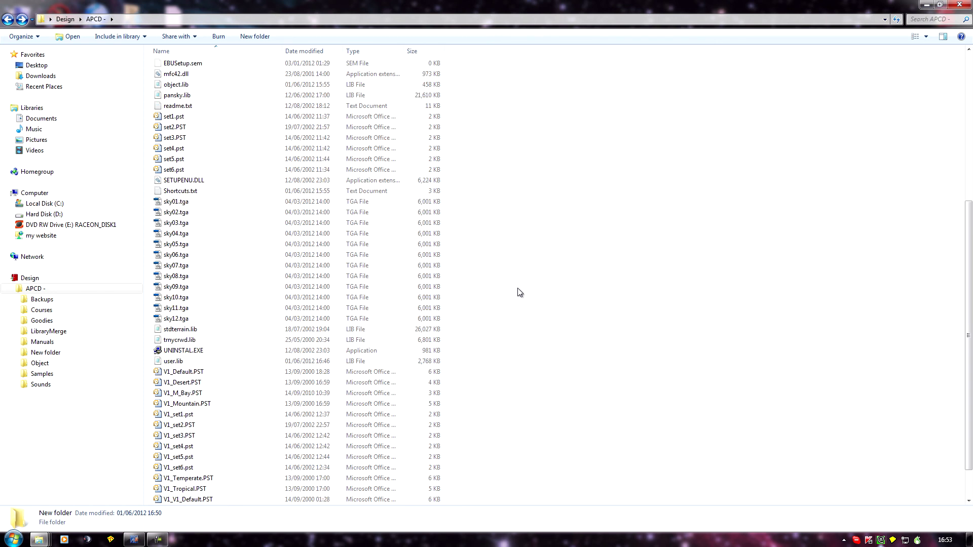
{"action": "scroll", "coordinate": [512, 314], "scroll_direction": "down", "scroll_amount": 2}
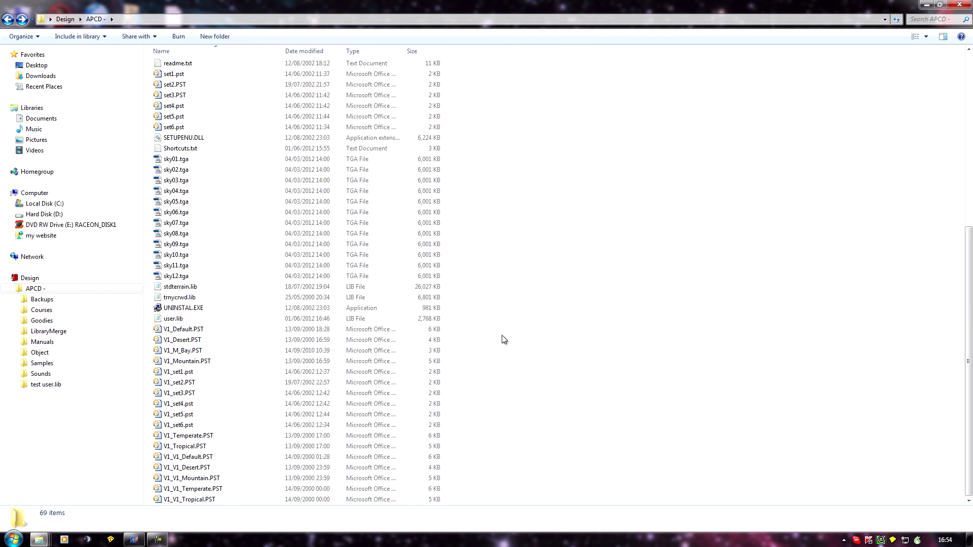
- Switch back to Arnold Palmer Course Designer and start opening another course, discarding the changes to the current one
{"action": "left_click", "coordinate": [143, 543]}
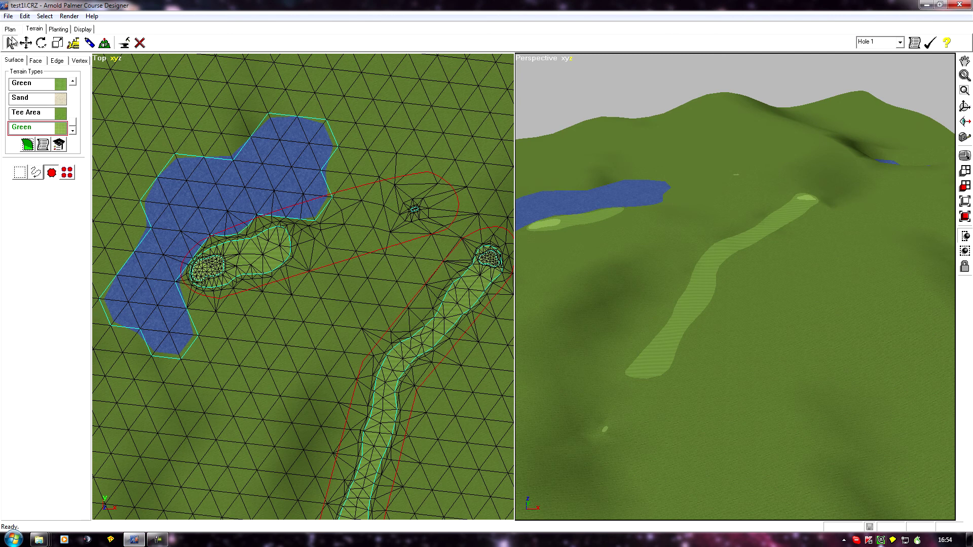
{"action": "left_click", "coordinate": [8, 15]}
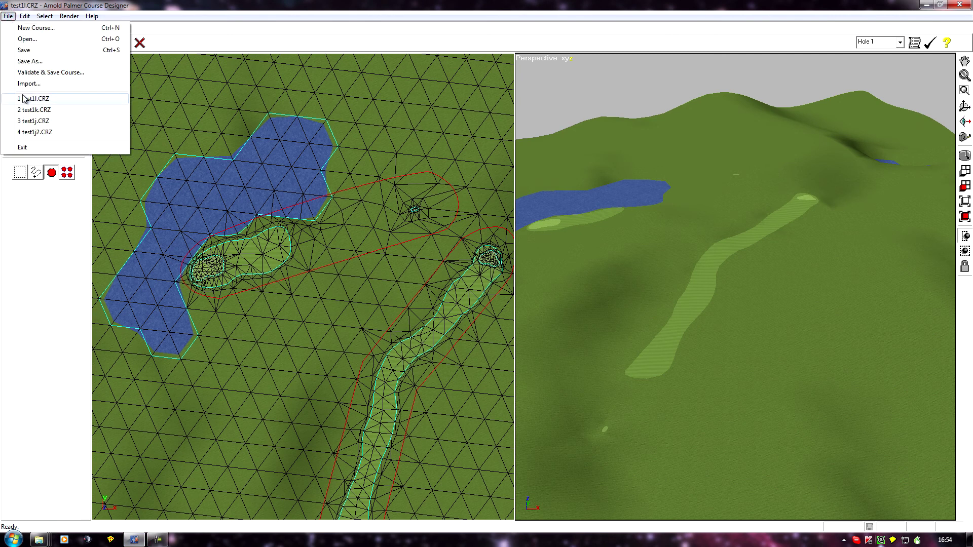
{"action": "left_click", "coordinate": [33, 40]}
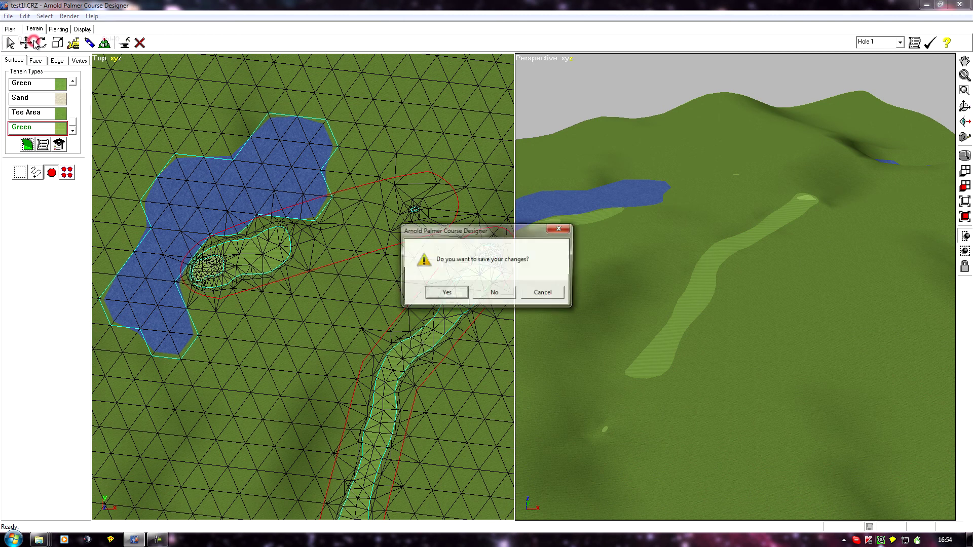
{"action": "left_click", "coordinate": [488, 294]}
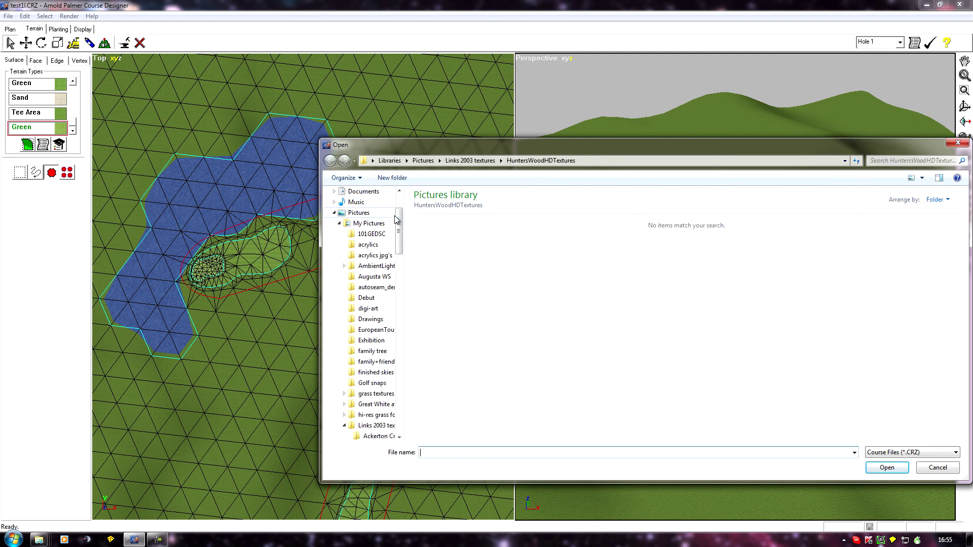
- Browse to the Links Courses folder on Hard Disk (D:) for the course to open
{"action": "left_click", "coordinate": [405, 178]}
{"action": "left_click_drag", "start_coordinate": [403, 232], "coordinate": [397, 416]}
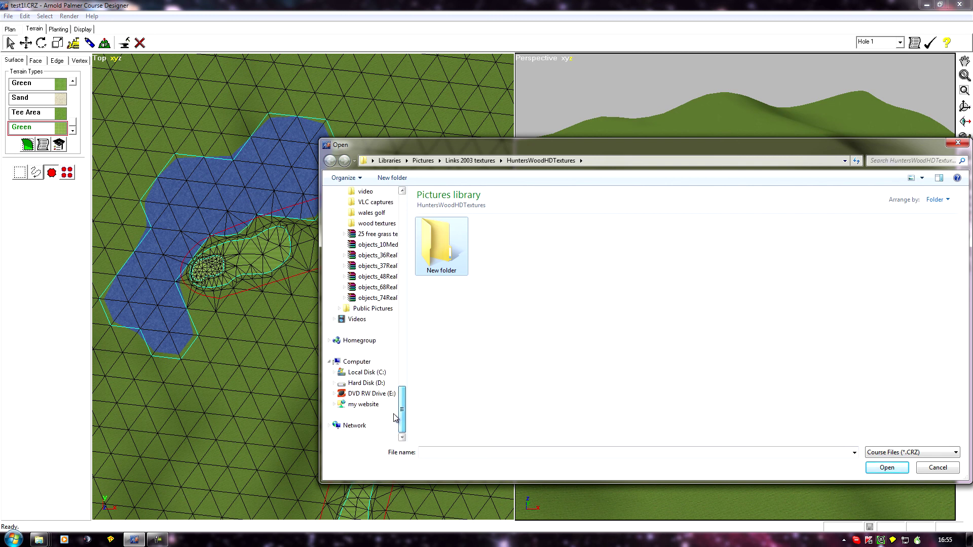
{"action": "left_click", "coordinate": [365, 383]}
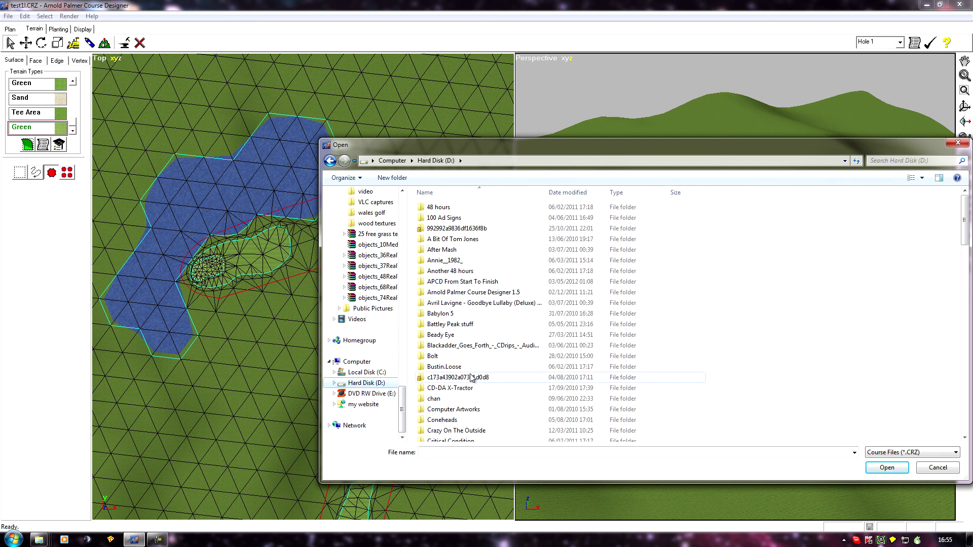
{"action": "scroll", "coordinate": [706, 317], "scroll_direction": "down", "scroll_amount": 15}
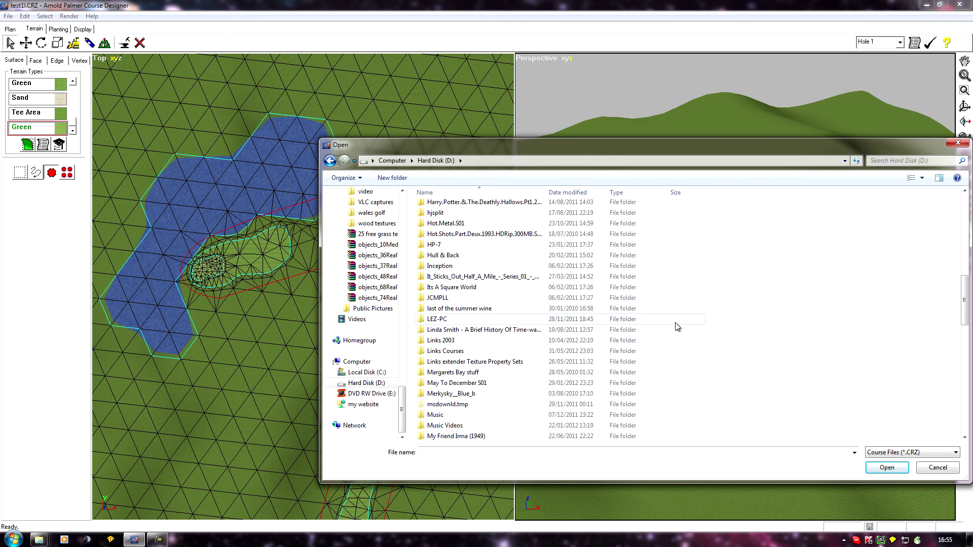
{"action": "double_click", "coordinate": [445, 351]}
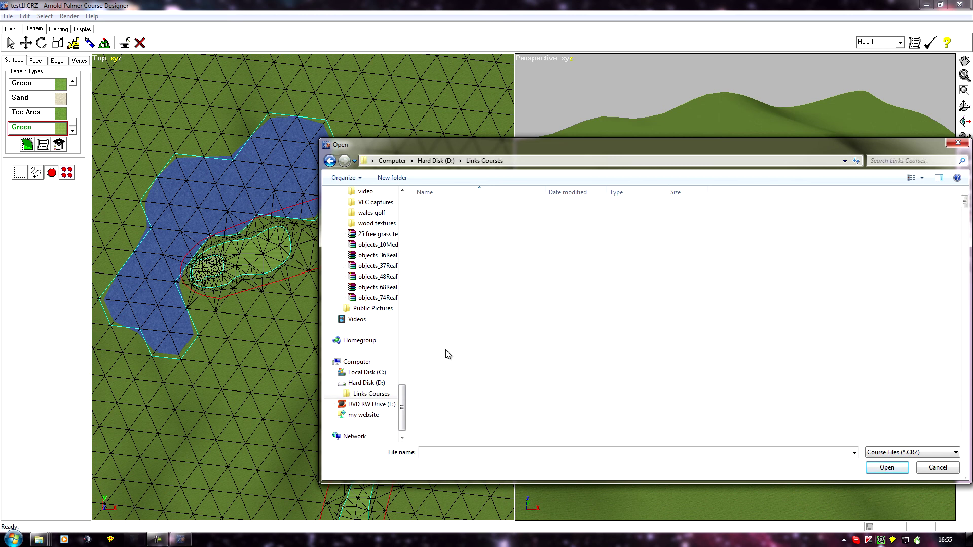
- Find Anakena Beach.CRZ among the course files and open it
{"action": "scroll", "coordinate": [708, 371], "scroll_direction": "down", "scroll_amount": 3}
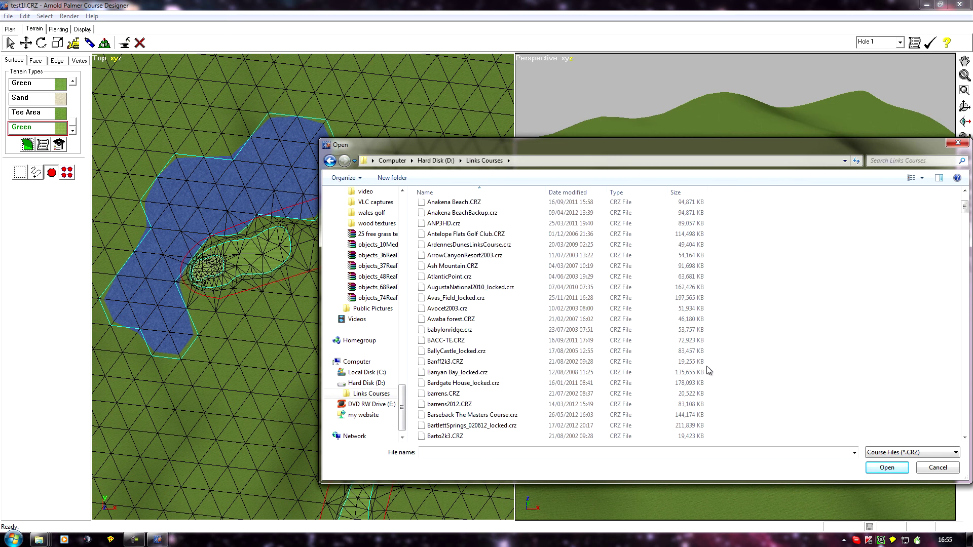
{"action": "scroll", "coordinate": [708, 370], "scroll_direction": "up", "scroll_amount": 1}
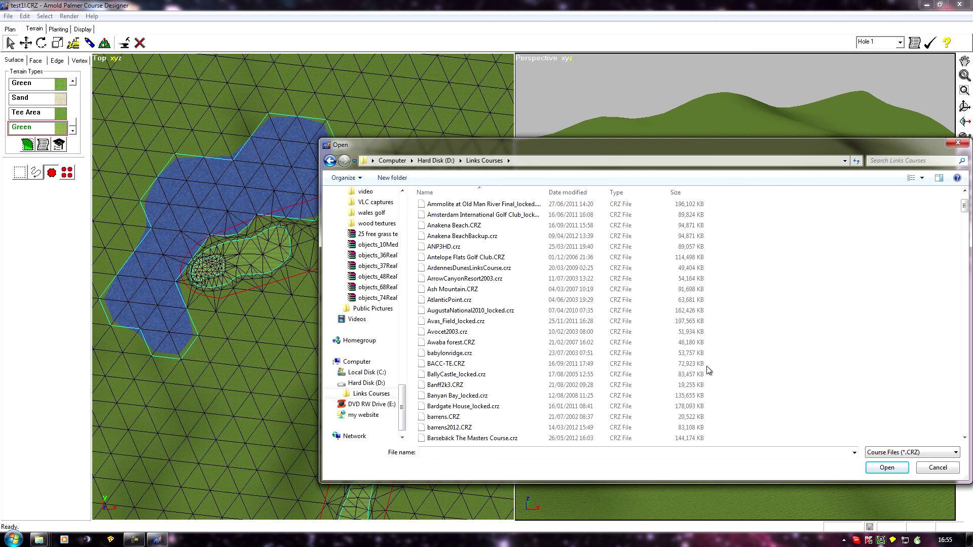
{"action": "left_click", "coordinate": [457, 226]}
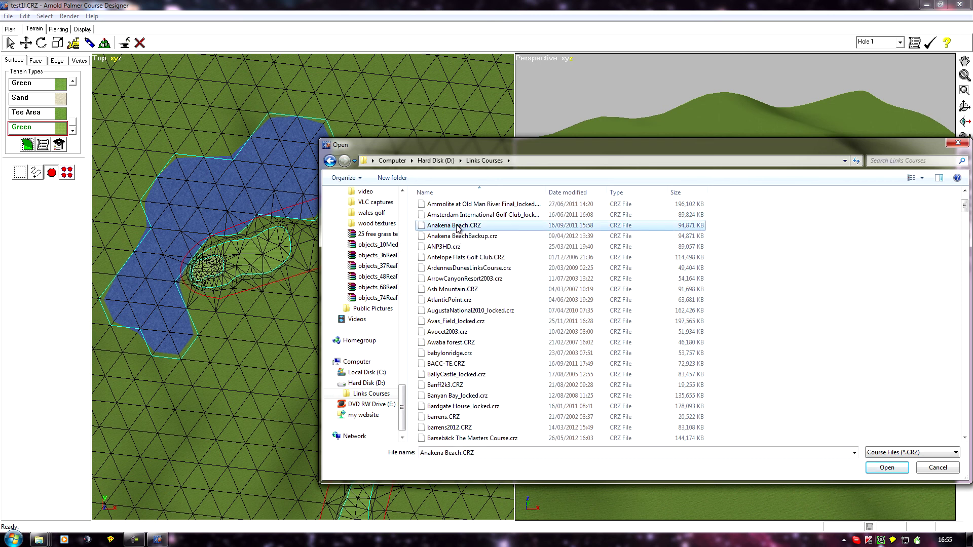
{"action": "double_click", "coordinate": [457, 226]}
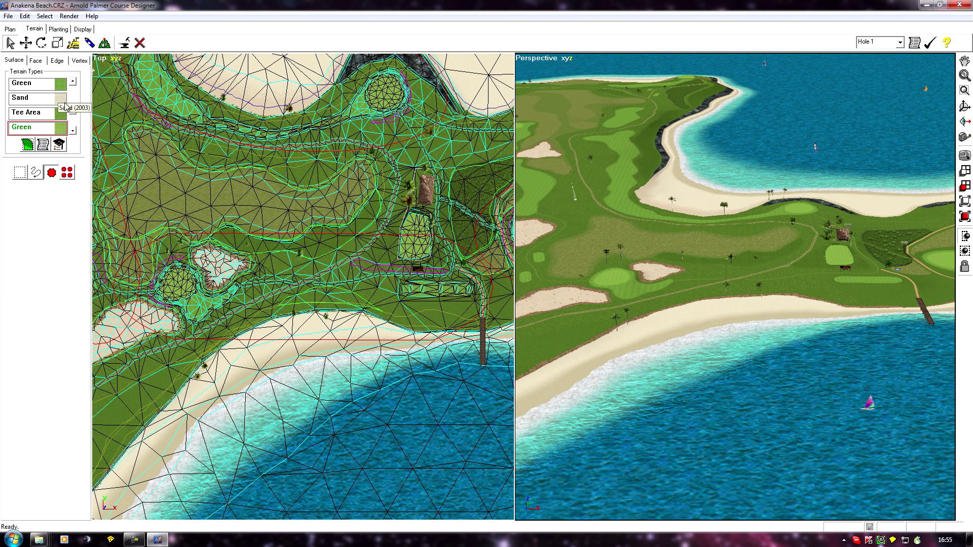
- Look through the custom terrain types that come with the Anakena Beach course, from the end of the list upwards
{"action": "left_click_drag", "start_coordinate": [74, 113], "coordinate": [76, 141]}
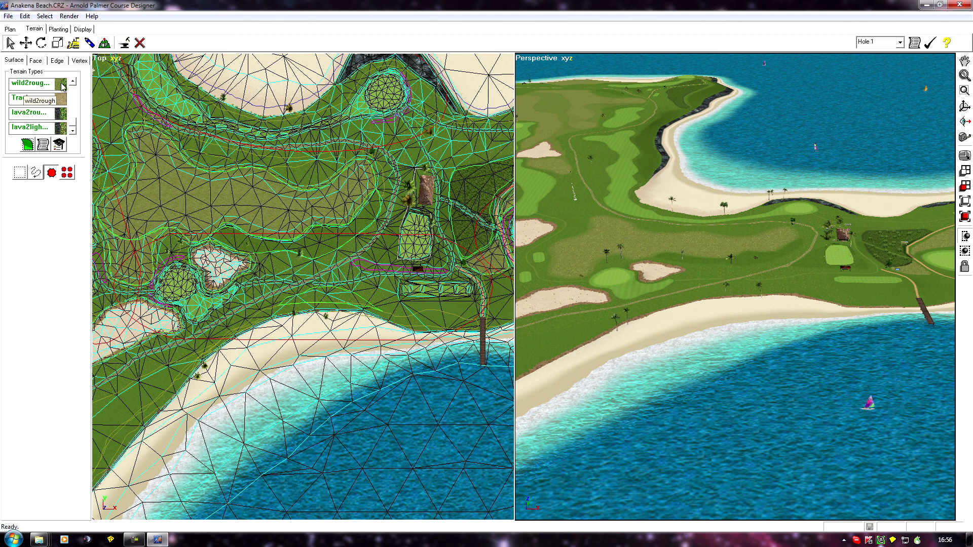
{"action": "scroll", "coordinate": [70, 83], "scroll_direction": "up", "scroll_amount": 4}
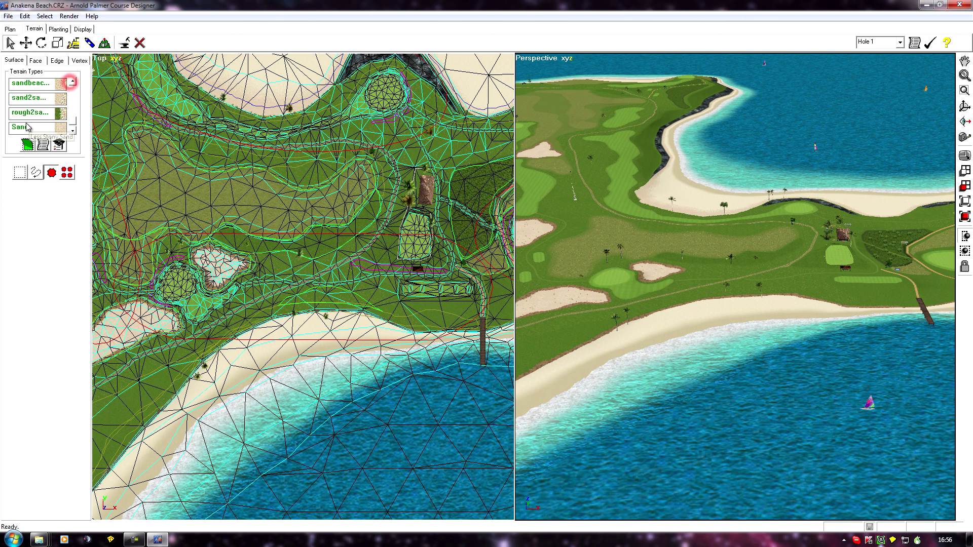
{"action": "left_click", "coordinate": [72, 82]}
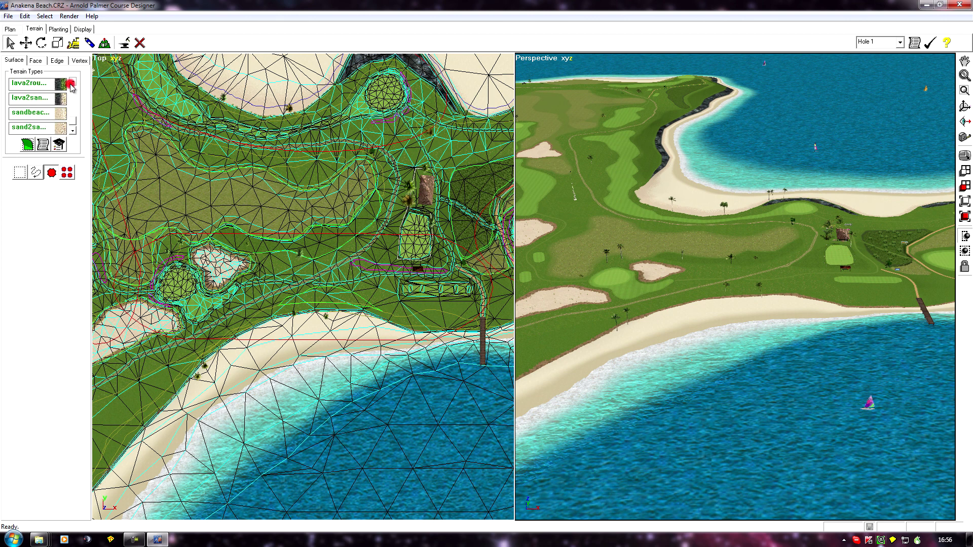
{"action": "left_click", "coordinate": [72, 83]}
{"action": "left_click", "coordinate": [72, 83]}
{"action": "left_click", "coordinate": [72, 83]}
{"action": "left_click", "coordinate": [71, 82]}
{"action": "left_click", "coordinate": [72, 82]}
{"action": "left_click", "coordinate": [71, 83]}
{"action": "left_click", "coordinate": [71, 83]}
{"action": "left_click", "coordinate": [71, 82]}
{"action": "left_click", "coordinate": [71, 83]}
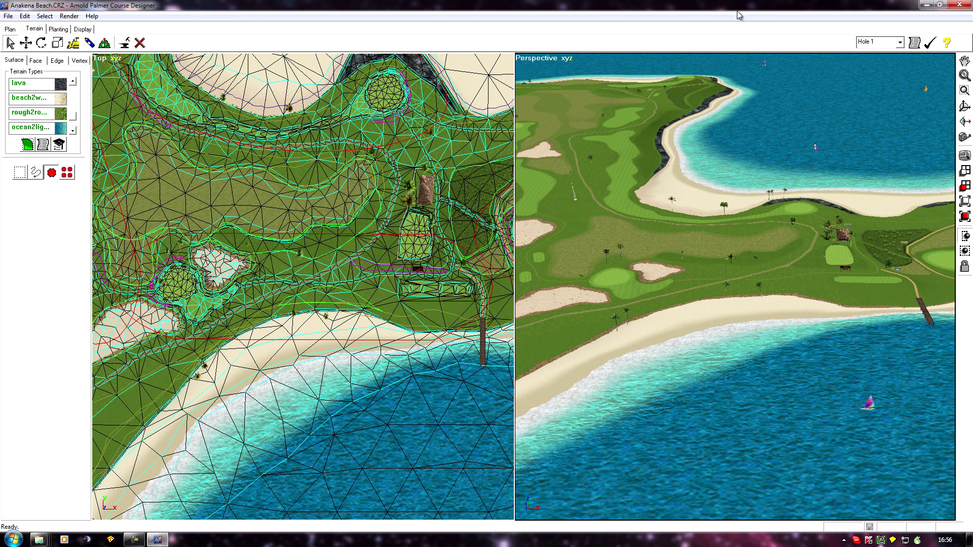
- Close the course designer without saving the changes and restart it from Apcd.exe in the APCD folder
{"action": "left_click", "coordinate": [956, 5]}
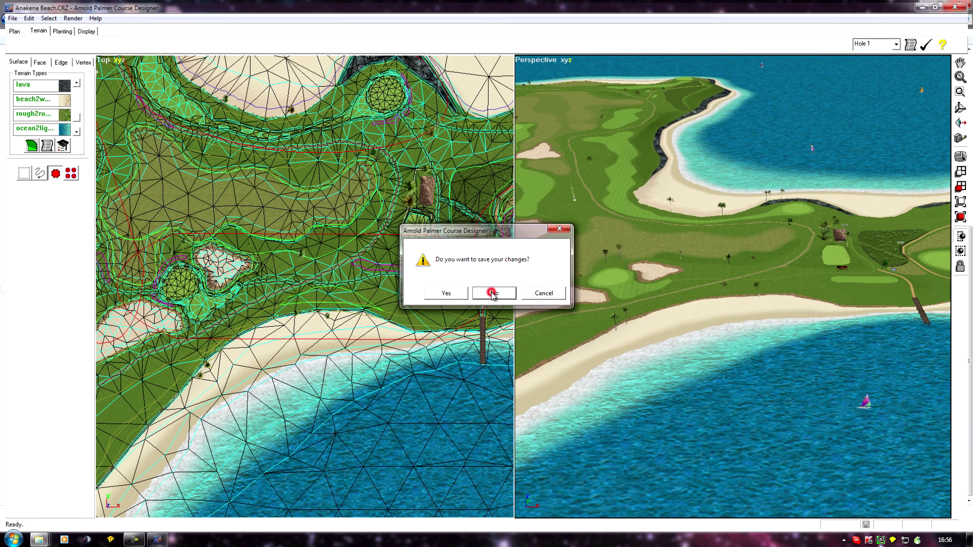
{"action": "left_click", "coordinate": [492, 293]}
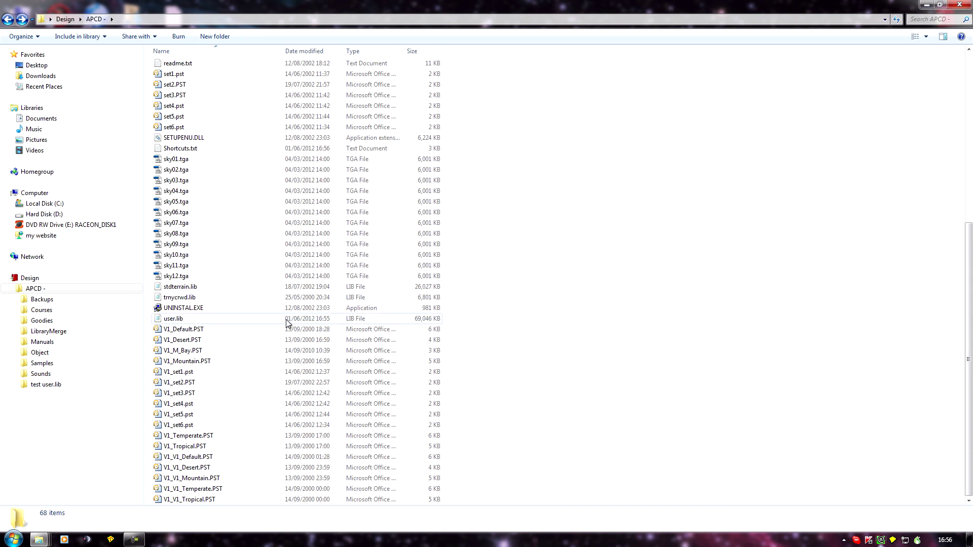
{"action": "scroll", "coordinate": [599, 304], "scroll_direction": "up", "scroll_amount": 9}
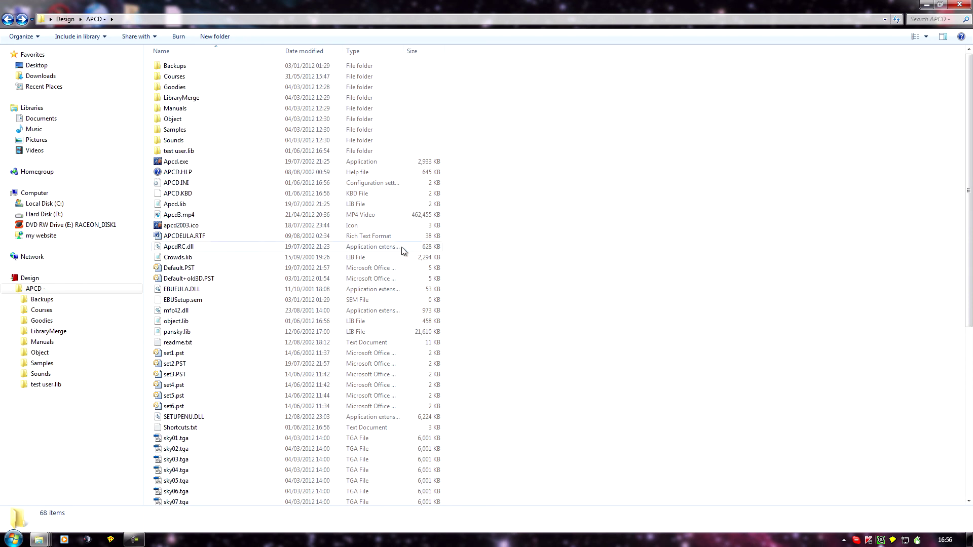
{"action": "double_click", "coordinate": [191, 162]}
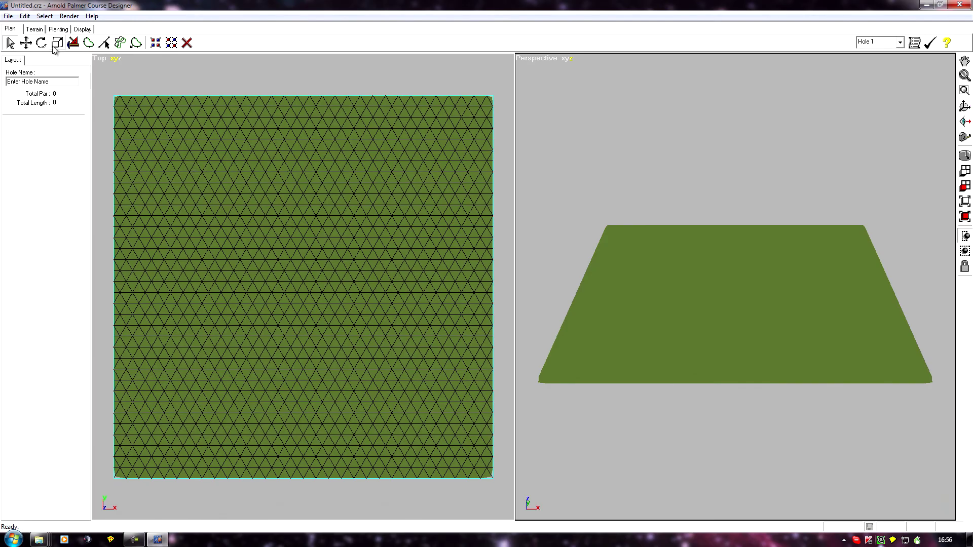
- Examine the terrain types available in the new untitled course, checking the custom textures and the standard ones at the start
{"action": "left_click", "coordinate": [33, 28]}
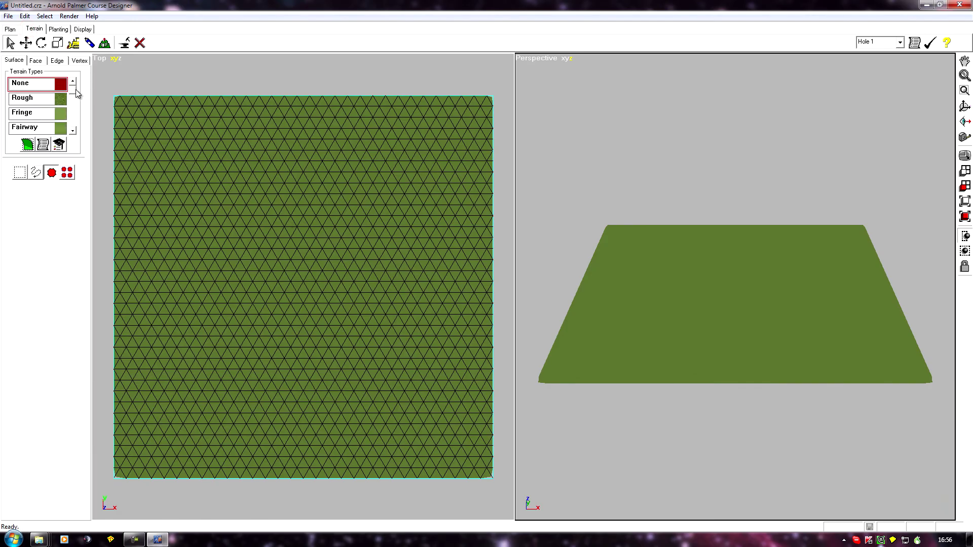
{"action": "left_click_drag", "start_coordinate": [75, 92], "coordinate": [76, 135]}
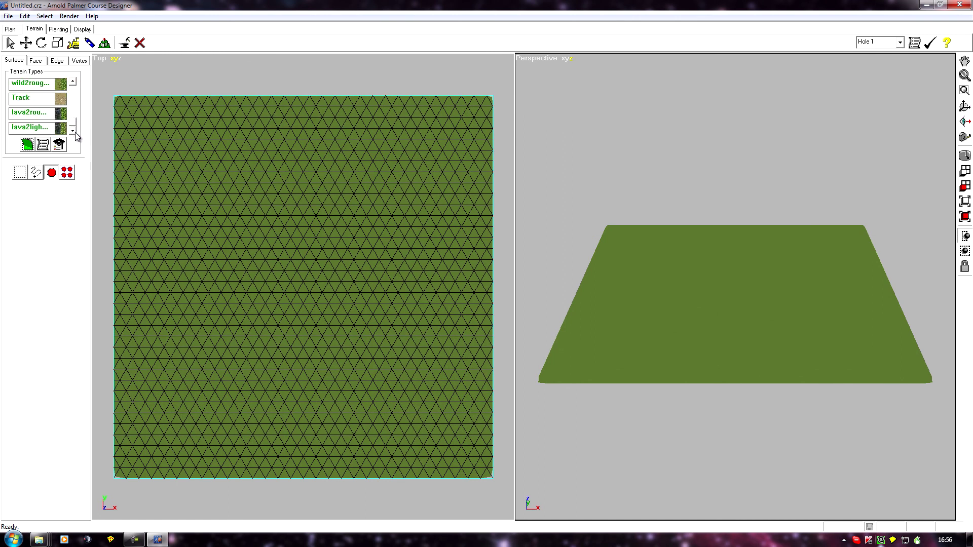
{"action": "left_click", "coordinate": [72, 83]}
{"action": "left_click", "coordinate": [72, 83]}
{"action": "left_click", "coordinate": [72, 83]}
{"action": "left_click", "coordinate": [72, 83]}
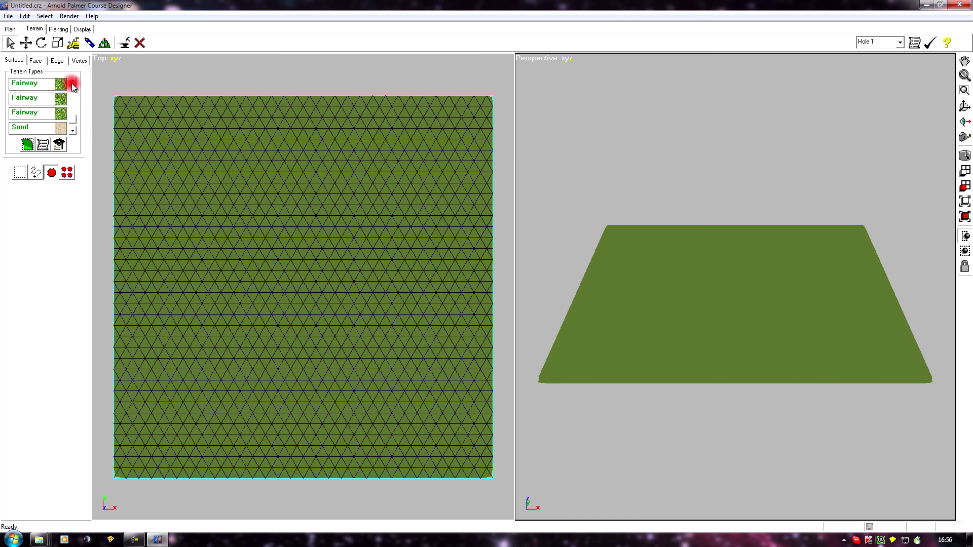
{"action": "left_click", "coordinate": [71, 83]}
{"action": "left_click", "coordinate": [72, 83]}
{"action": "left_click", "coordinate": [72, 83]}
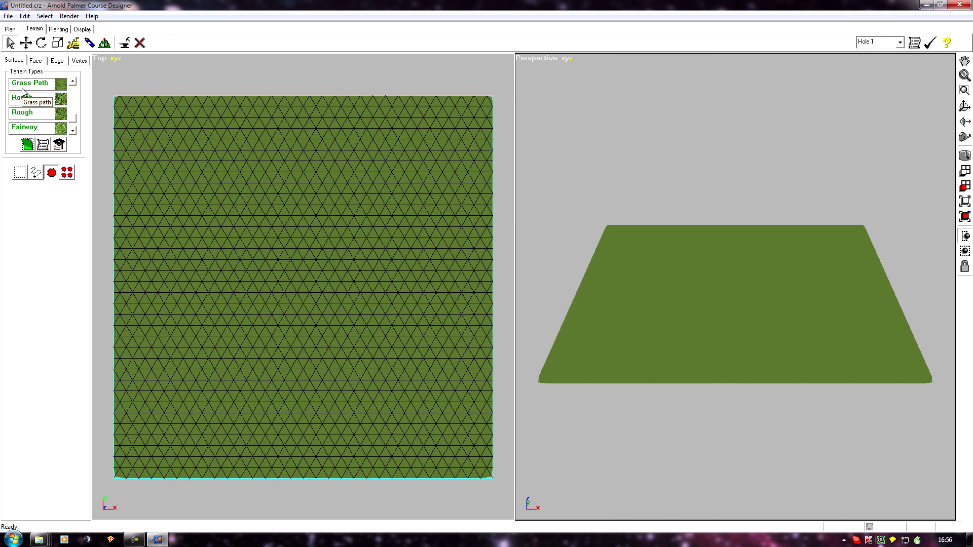
{"action": "left_click", "coordinate": [74, 82]}
{"action": "left_click", "coordinate": [74, 82]}
{"action": "left_click", "coordinate": [74, 82]}
{"action": "left_click", "coordinate": [74, 82]}
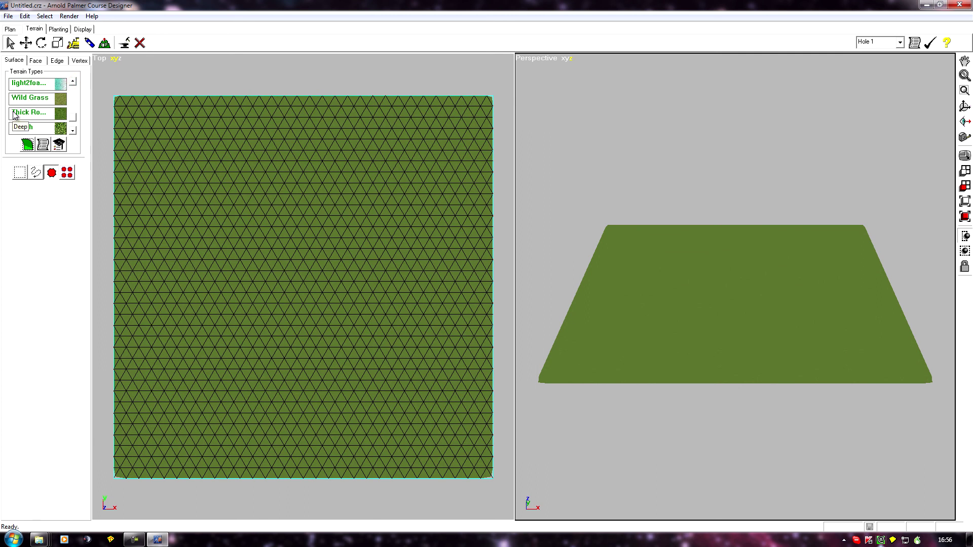
{"action": "left_click", "coordinate": [72, 82]}
{"action": "left_click", "coordinate": [72, 81]}
{"action": "left_click", "coordinate": [72, 81]}
{"action": "left_click", "coordinate": [72, 81]}
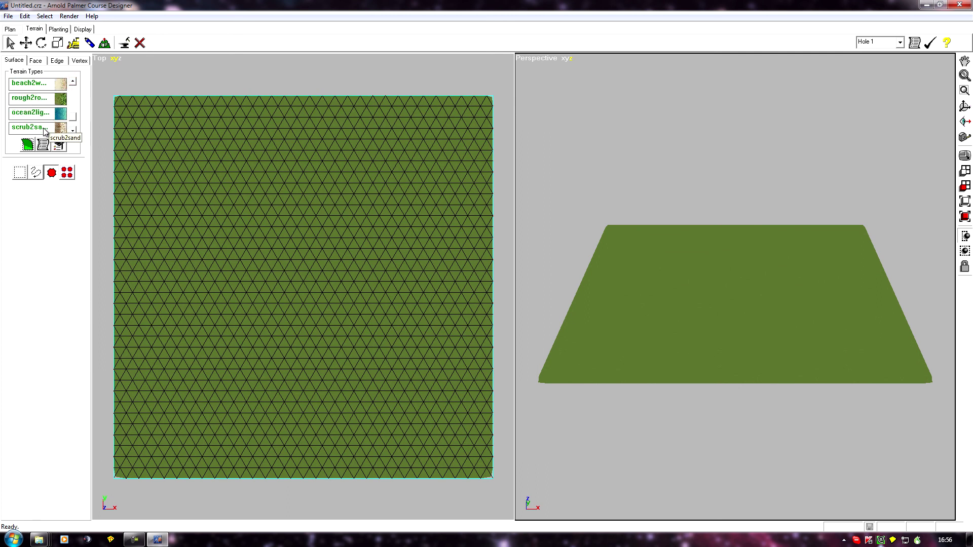
{"action": "left_click", "coordinate": [75, 117]}
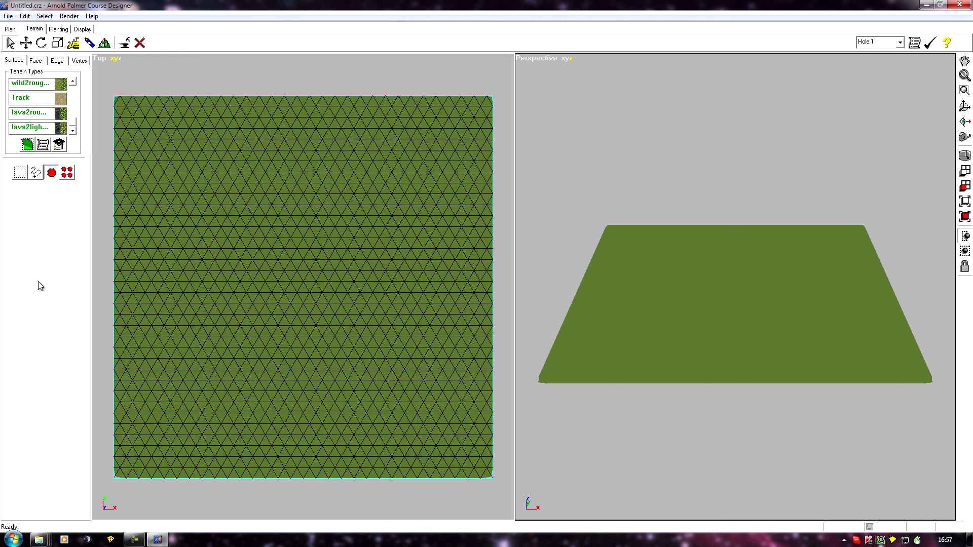
{"action": "left_click_drag", "start_coordinate": [74, 121], "coordinate": [78, 83]}
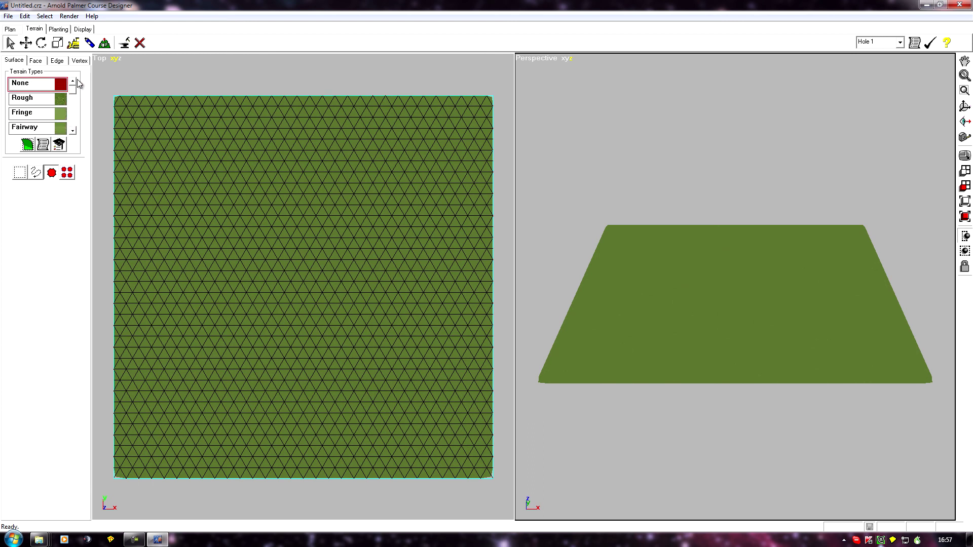
{"action": "left_click", "coordinate": [73, 131]}
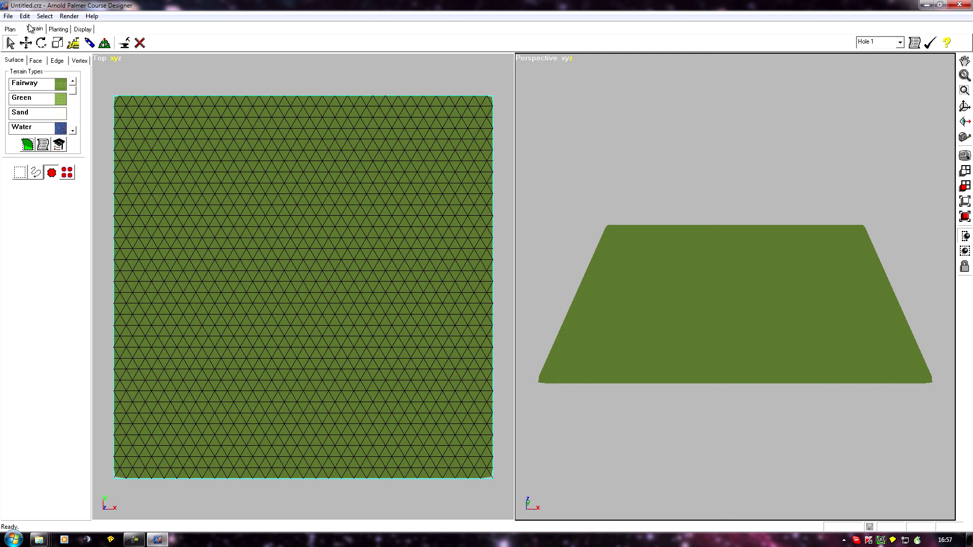
- Select the custom Track terrain type and open its material for editing
{"action": "left_click_drag", "start_coordinate": [73, 90], "coordinate": [78, 136]}
{"action": "left_click", "coordinate": [25, 100]}
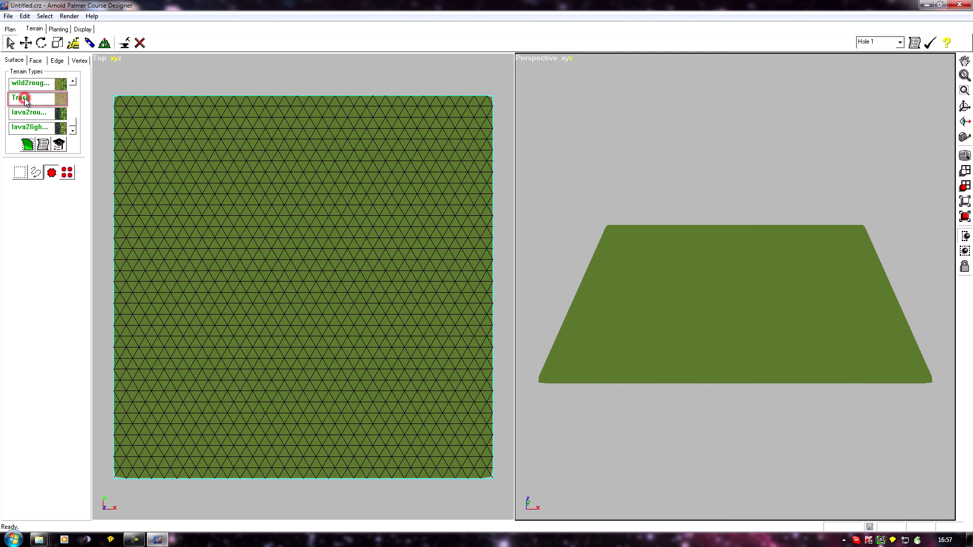
{"action": "left_click", "coordinate": [43, 145]}
{"action": "left_click", "coordinate": [536, 347]}
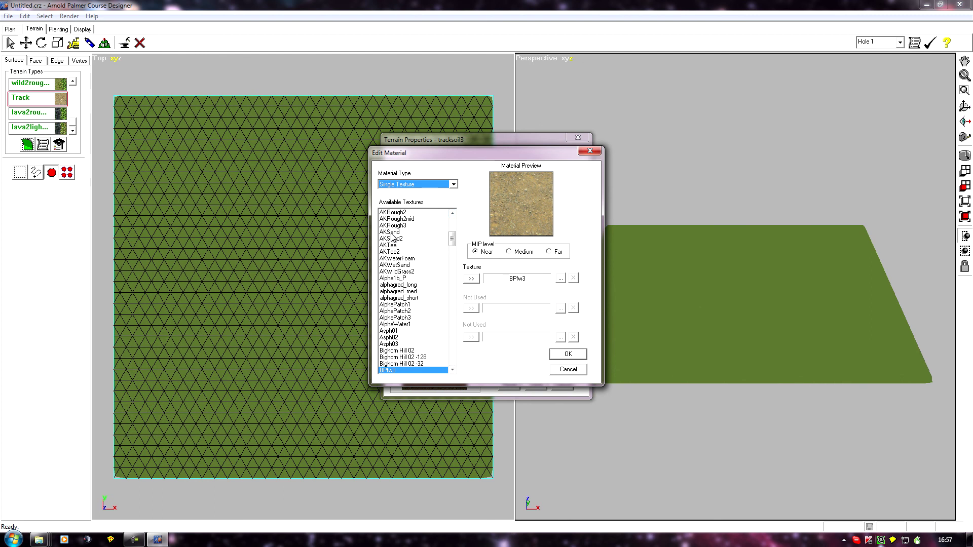
- Look through the available textures for the AK entries, then cancel the material and terrain properties without changes
{"action": "left_click_drag", "start_coordinate": [452, 239], "coordinate": [452, 234]}
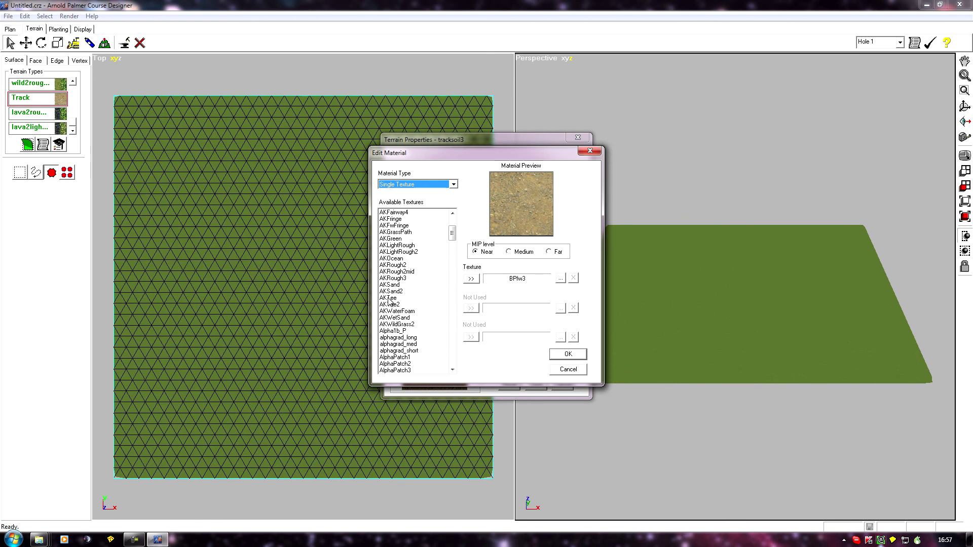
{"action": "left_click", "coordinate": [452, 214]}
{"action": "left_click", "coordinate": [452, 213]}
{"action": "left_click", "coordinate": [452, 213]}
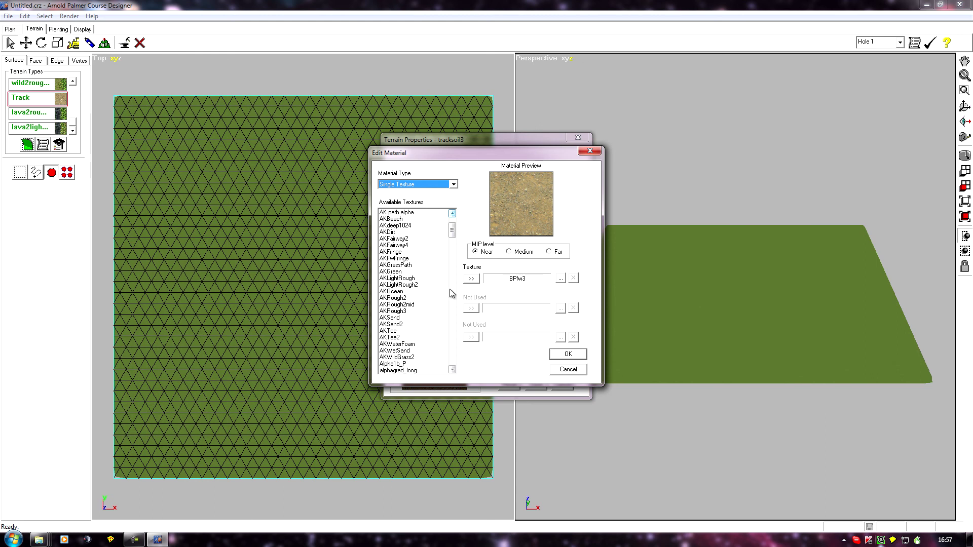
{"action": "left_click_drag", "start_coordinate": [452, 231], "coordinate": [452, 228]}
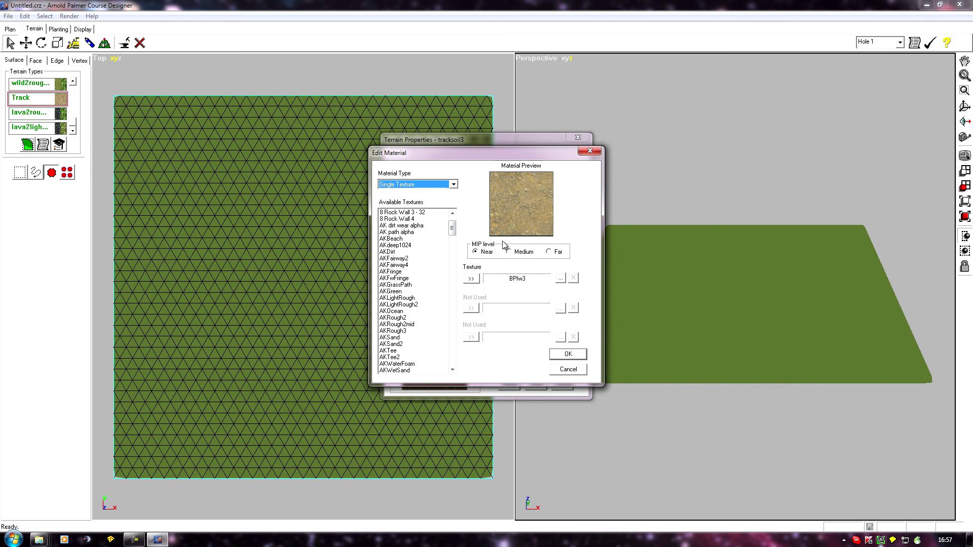
{"action": "left_click", "coordinate": [568, 369]}
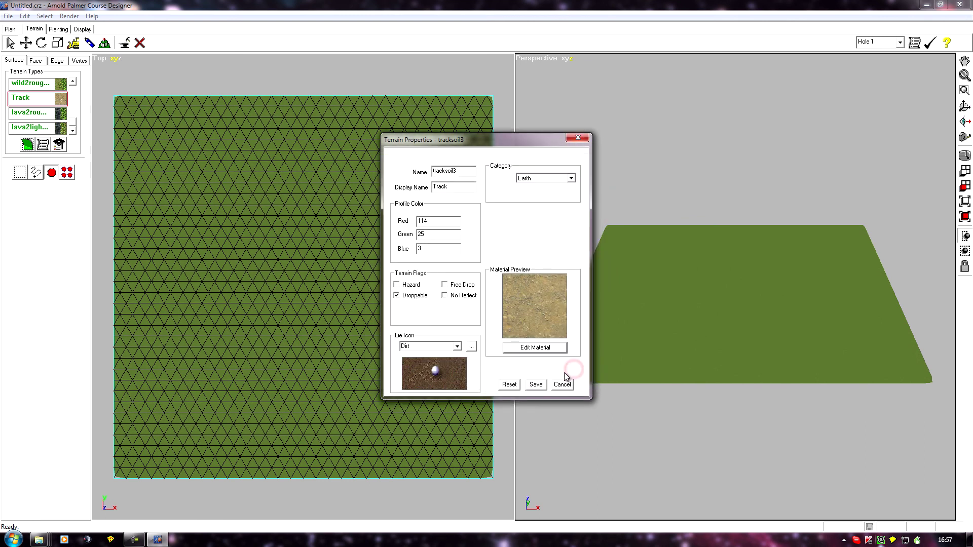
{"action": "left_click", "coordinate": [563, 385]}
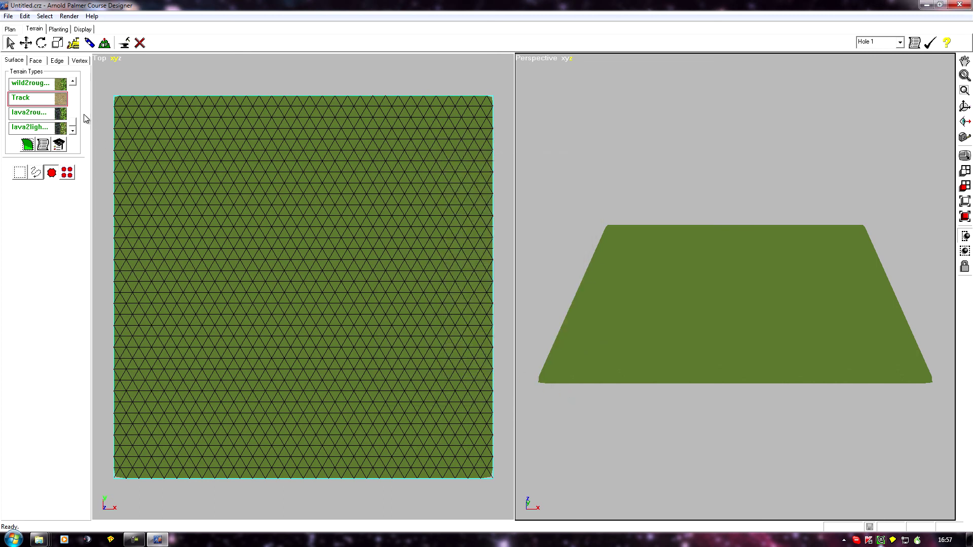
- Open the recent course test1l.CRZ and show its holes and lake in the top view
{"action": "scroll", "coordinate": [73, 127], "scroll_direction": "up", "scroll_amount": 5}
{"action": "left_click", "coordinate": [9, 17]}
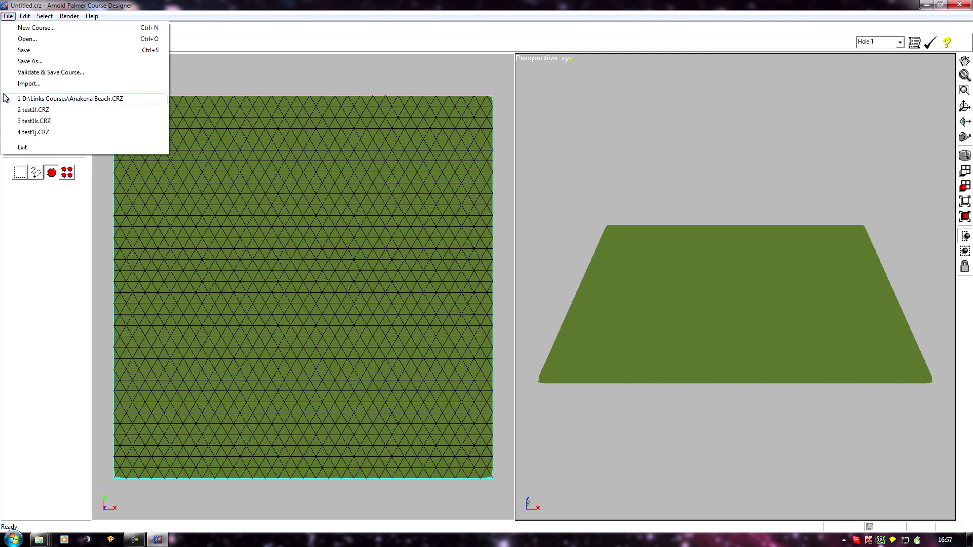
{"action": "left_click", "coordinate": [35, 110]}
{"action": "scroll", "coordinate": [400, 294], "scroll_direction": "down", "scroll_amount": 3}
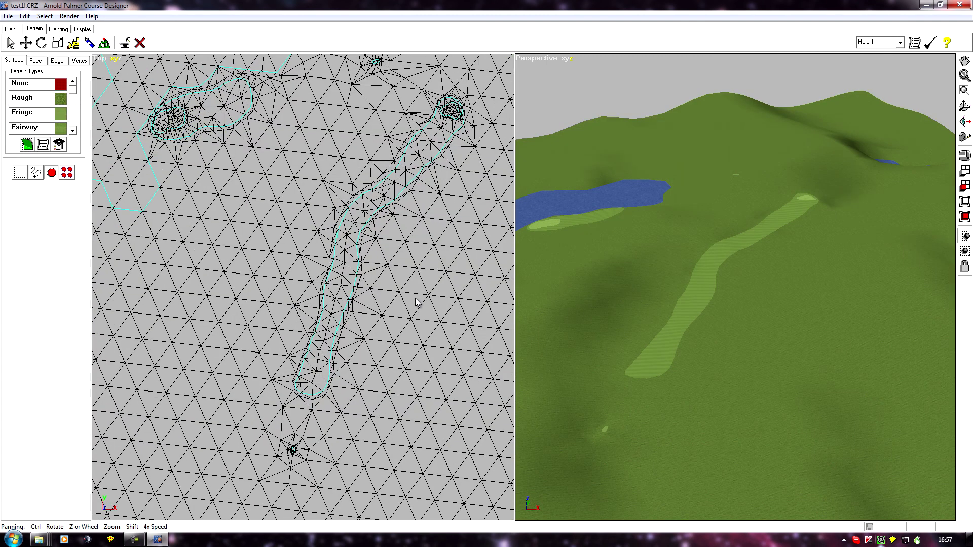
{"action": "scroll", "coordinate": [57, 98], "scroll_direction": "down", "scroll_amount": 5}
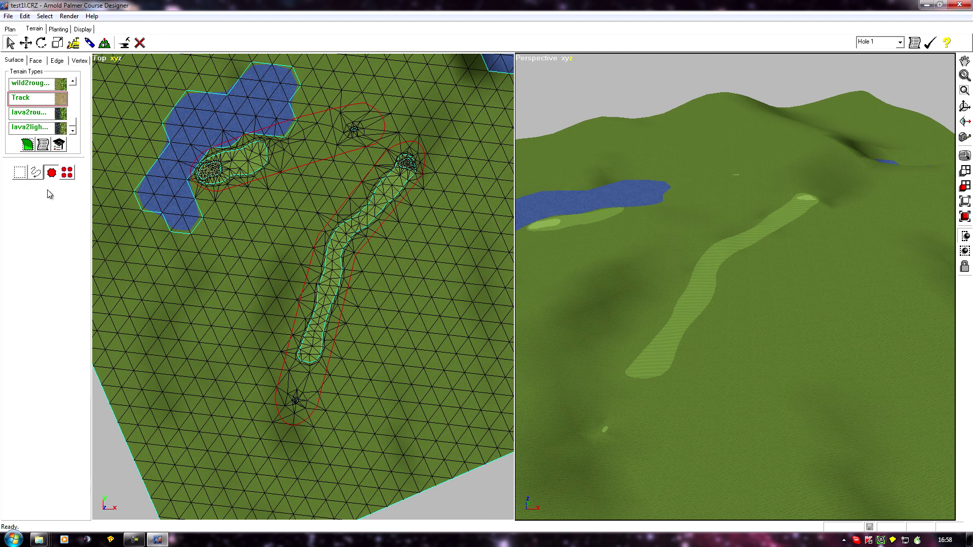
- Apply the custom Track terrain type to a single rough triangle near the plot's western edge
{"action": "left_click", "coordinate": [35, 174]}
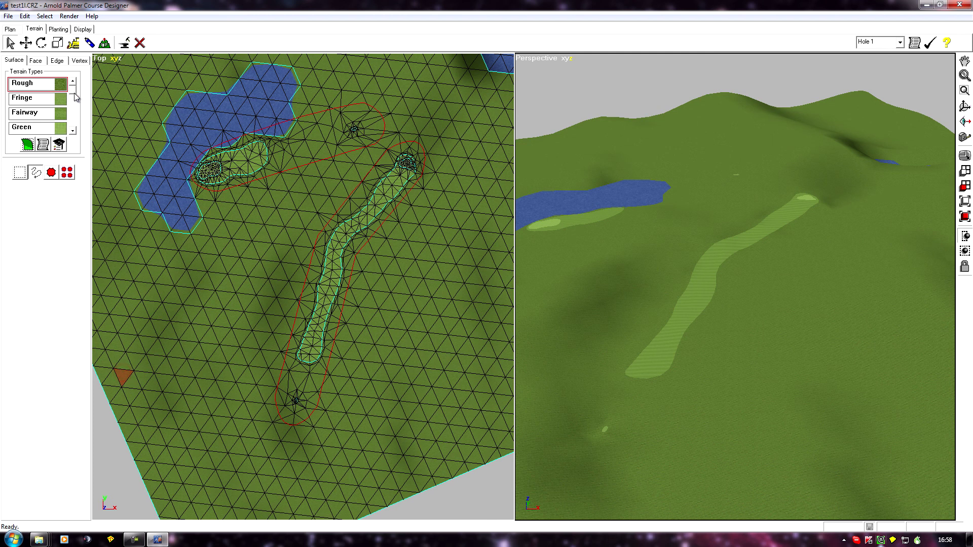
{"action": "scroll", "coordinate": [75, 98], "scroll_direction": "down", "scroll_amount": 3}
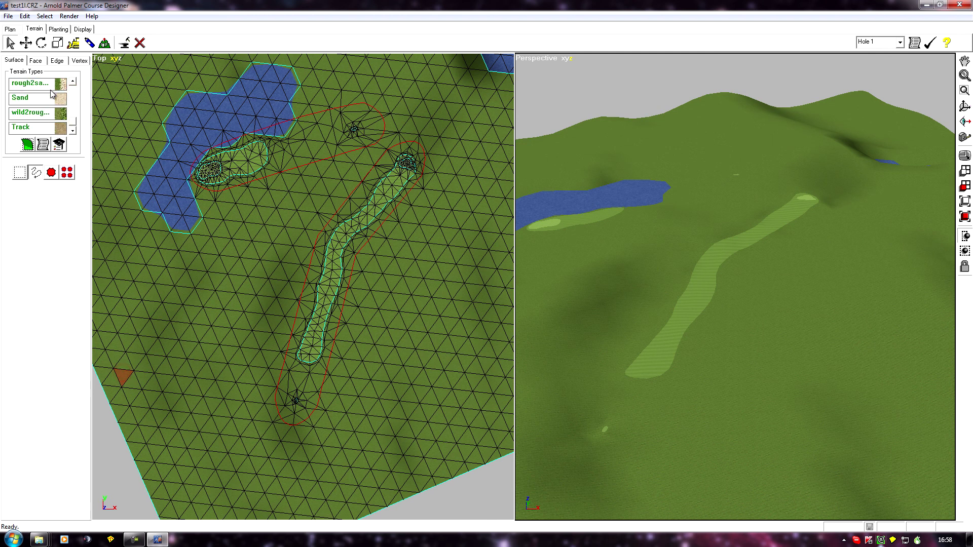
{"action": "left_click", "coordinate": [32, 127]}
{"action": "left_click", "coordinate": [27, 146]}
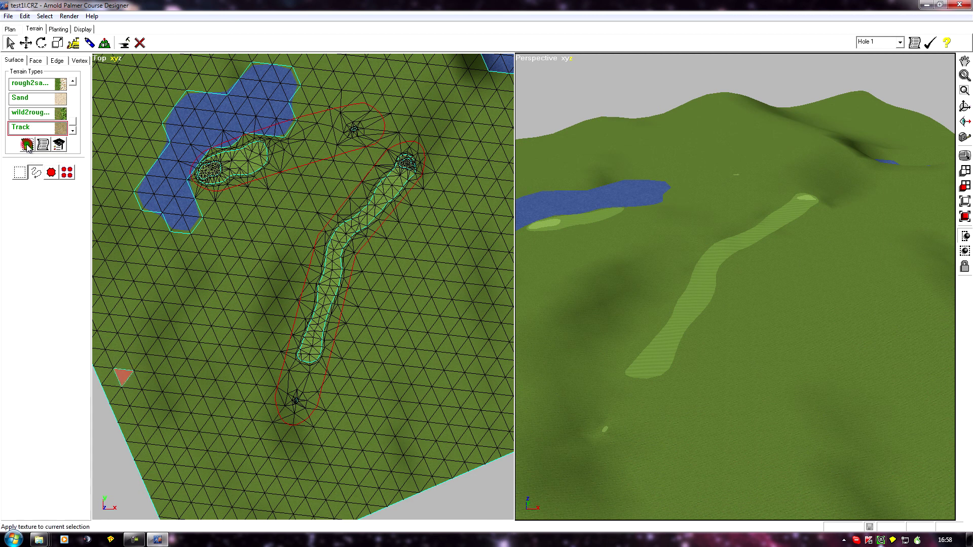
{"action": "left_click", "coordinate": [201, 338]}
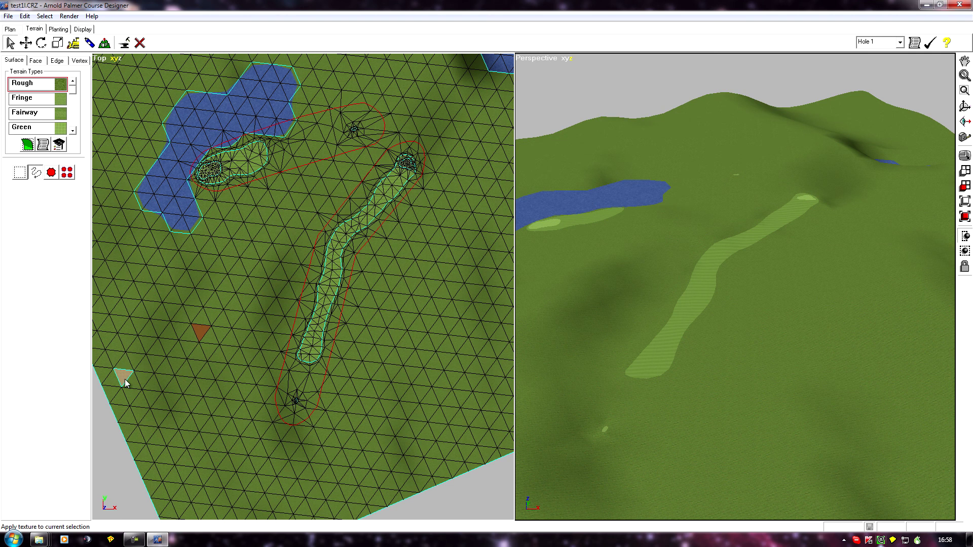
- Save the course and close the course designer
{"action": "left_click", "coordinate": [9, 17]}
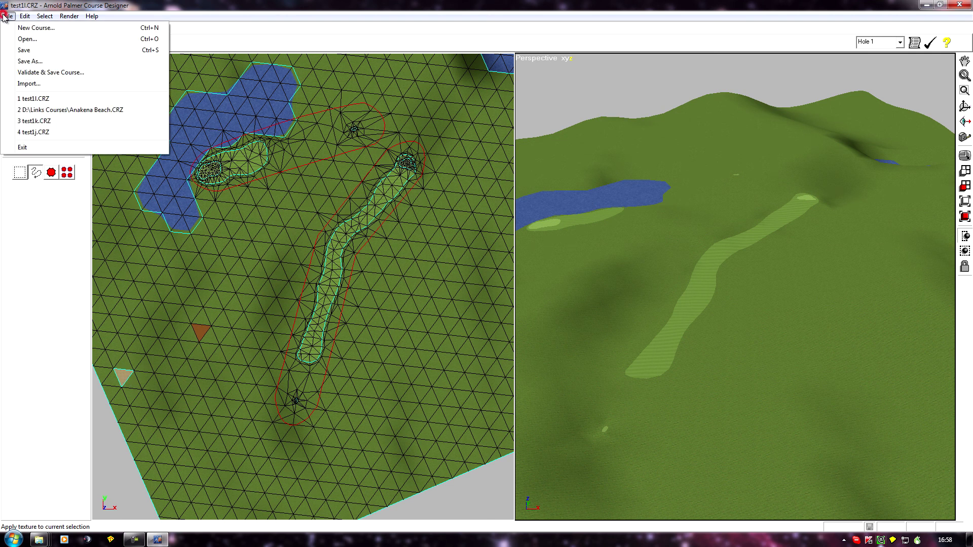
{"action": "left_click", "coordinate": [45, 53]}
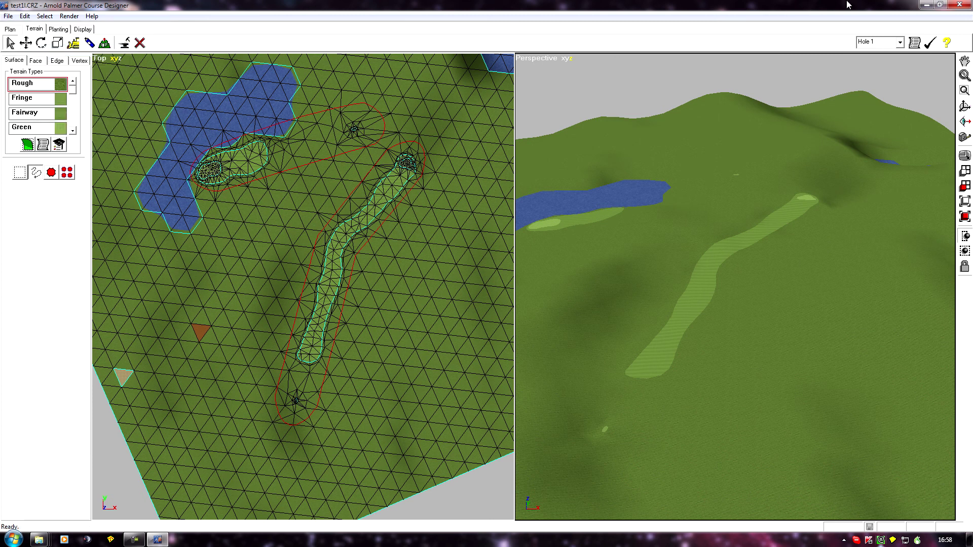
{"action": "left_click", "coordinate": [959, 5]}
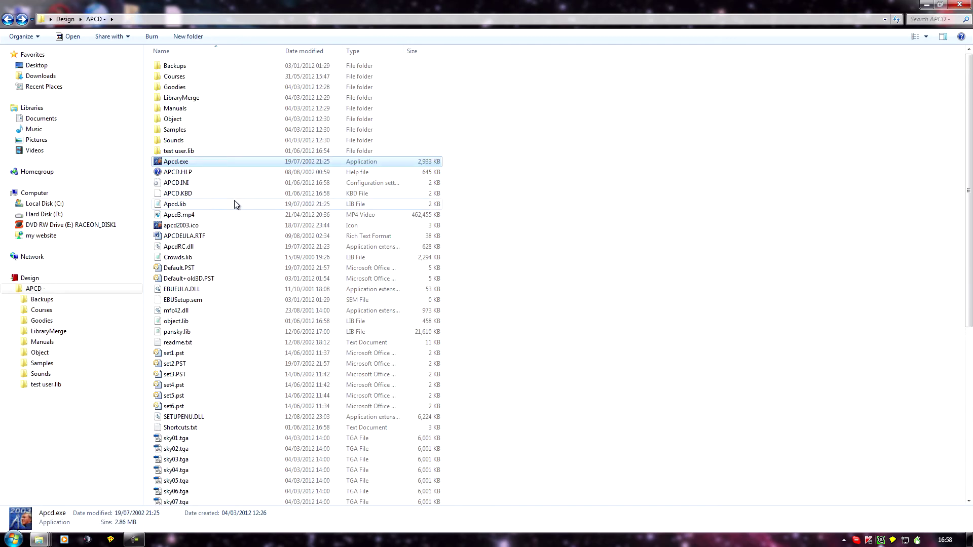
- Delete the user.lib file from the APCD folder
{"action": "scroll", "coordinate": [252, 260], "scroll_direction": "down", "scroll_amount": 9}
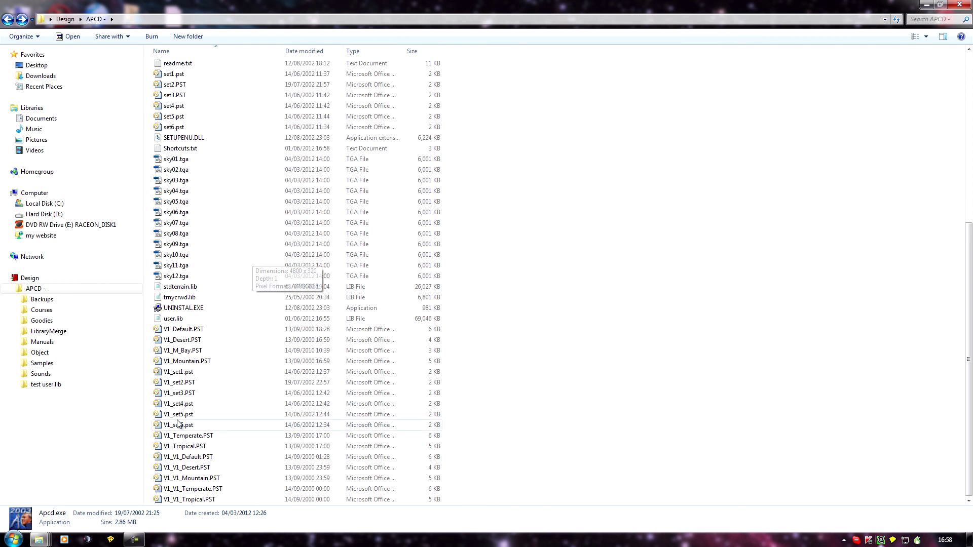
{"action": "left_click", "coordinate": [176, 320]}
{"action": "right_click", "coordinate": [177, 320]}
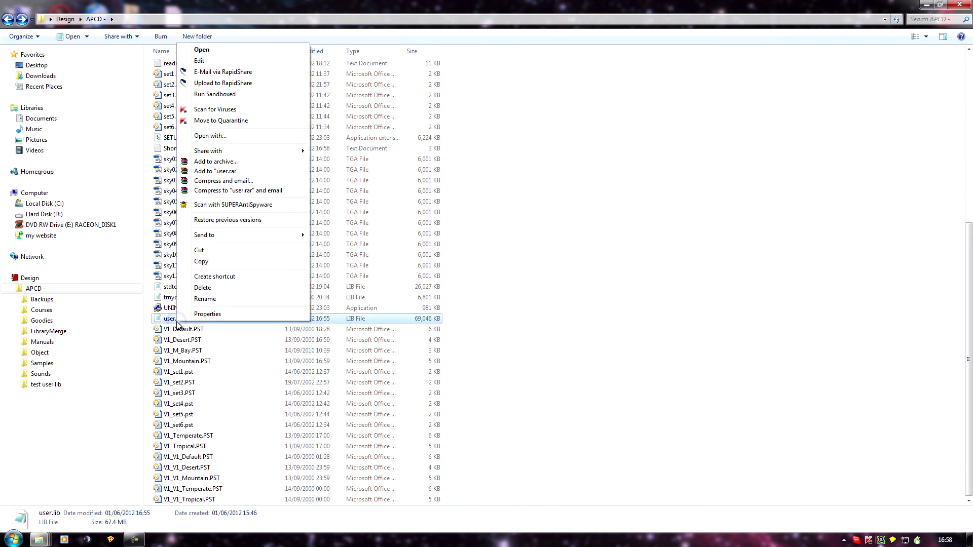
{"action": "left_click", "coordinate": [208, 287]}
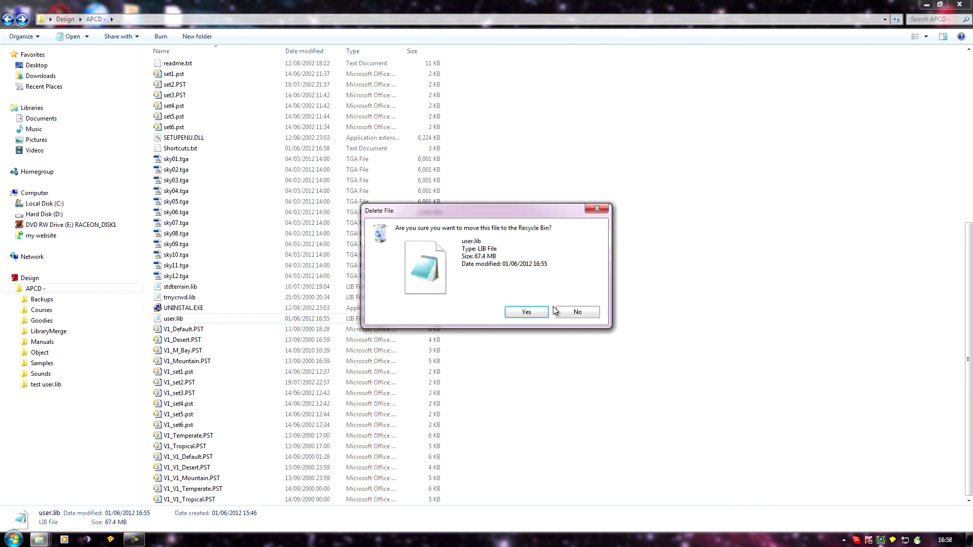
{"action": "left_click", "coordinate": [525, 313]}
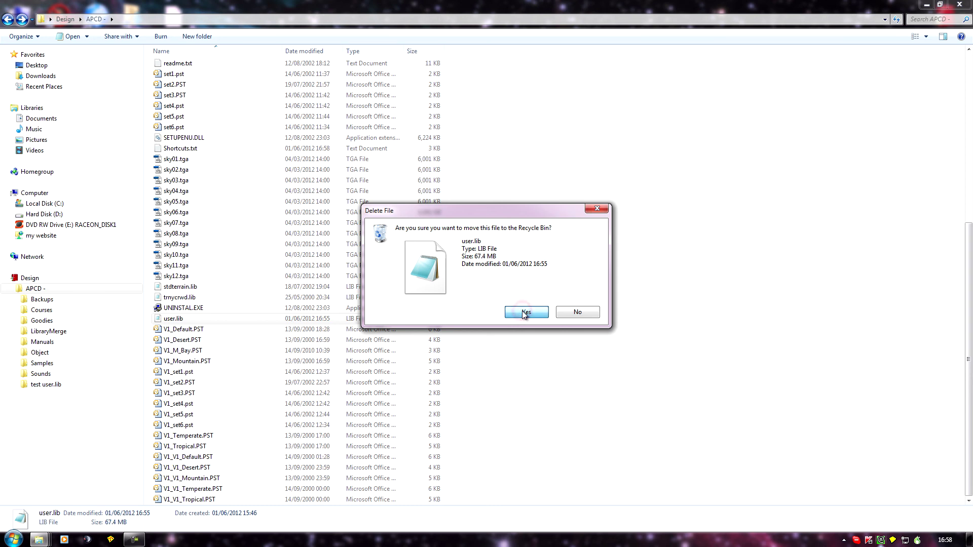
- Restart the course designer from Apcd.exe and open the recent course test1l.CRZ
{"action": "scroll", "coordinate": [519, 337], "scroll_direction": "up", "scroll_amount": 8}
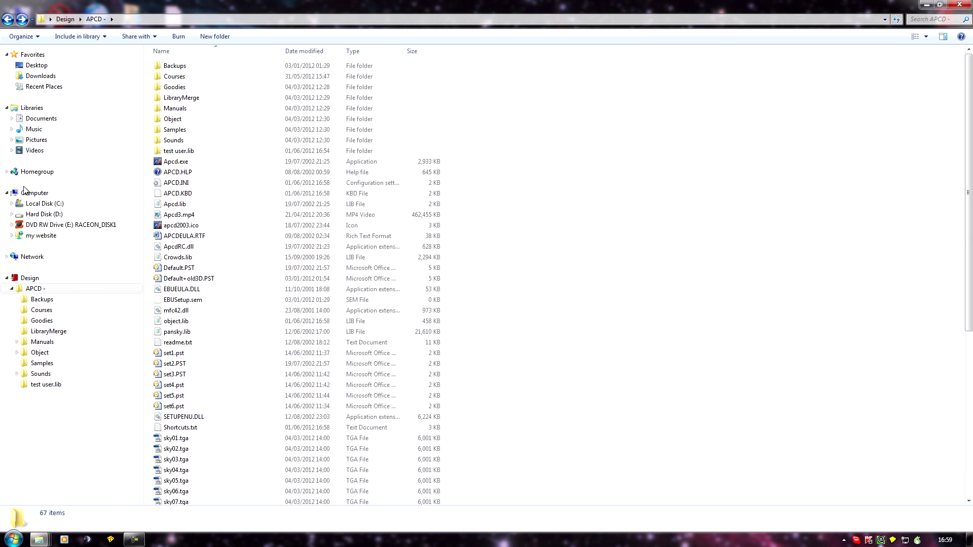
{"action": "double_click", "coordinate": [183, 162]}
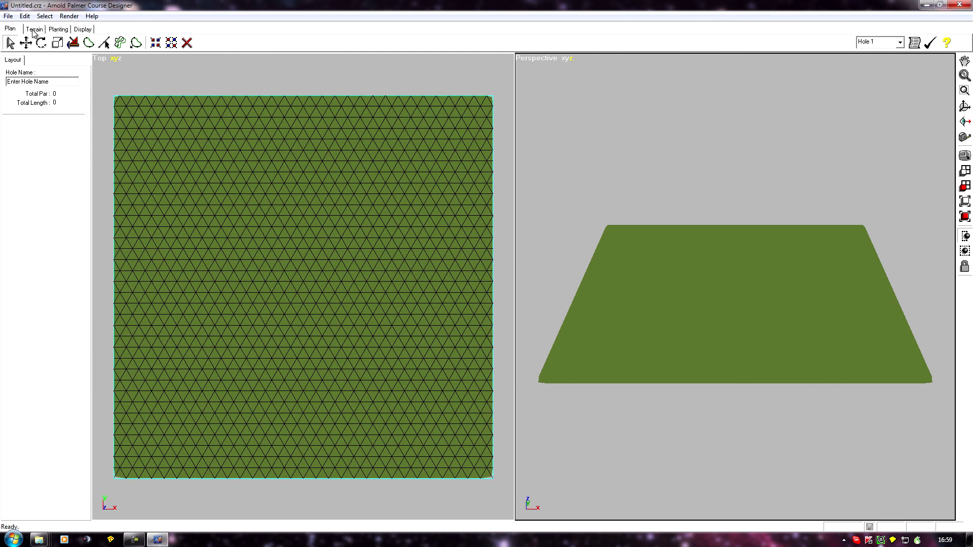
{"action": "left_click", "coordinate": [8, 16]}
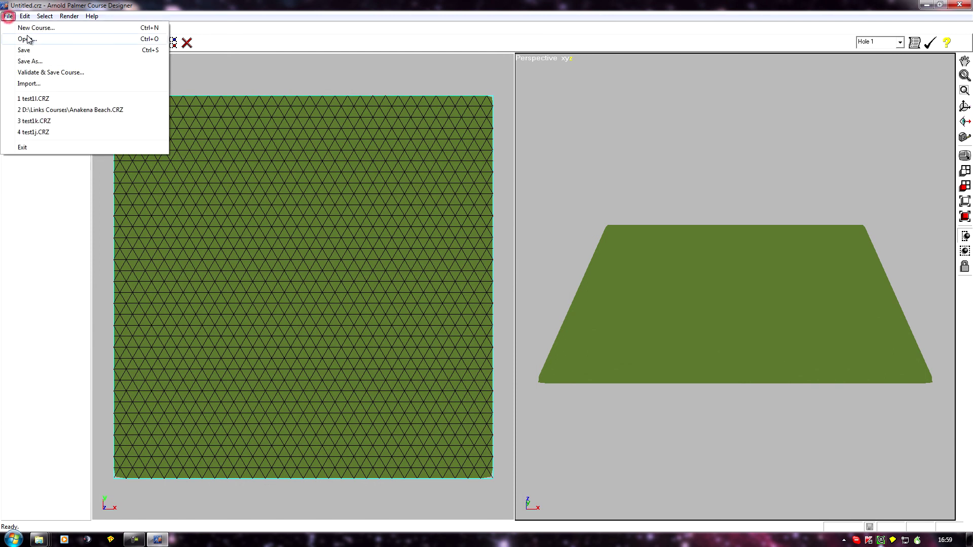
{"action": "left_click", "coordinate": [51, 100]}
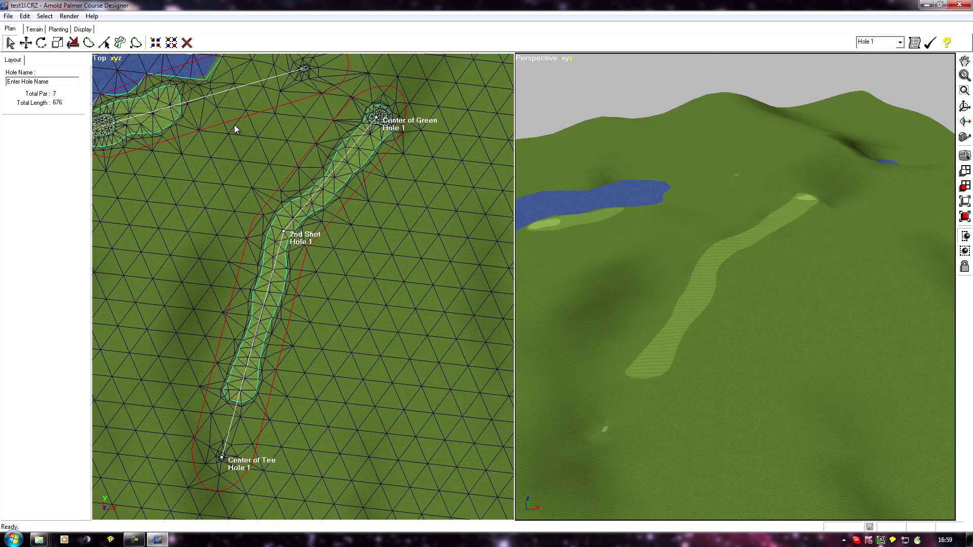
- Examine the reopened course's terrain types and check which ones the single triangle near the edge and the surrounding ground use
{"action": "left_click", "coordinate": [34, 29]}
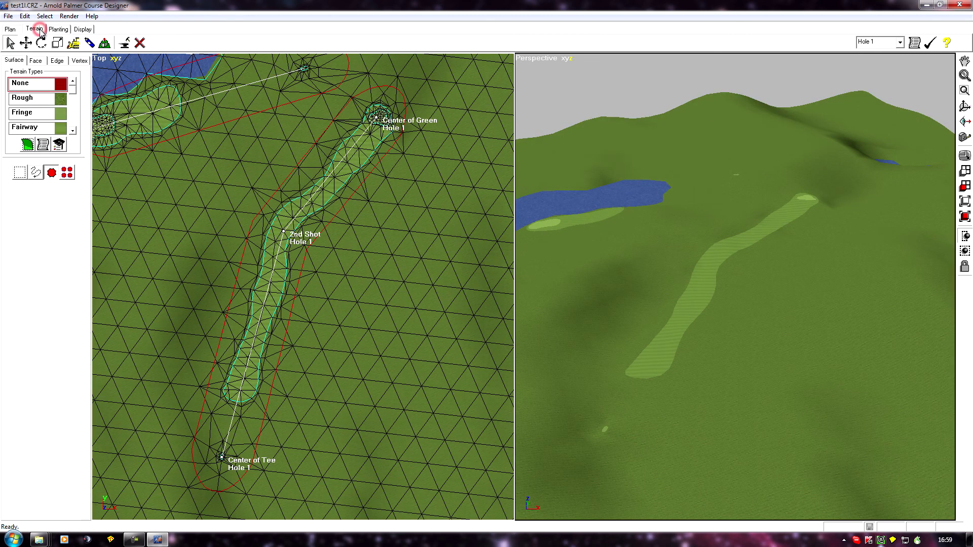
{"action": "left_click_drag", "start_coordinate": [72, 92], "coordinate": [79, 140]}
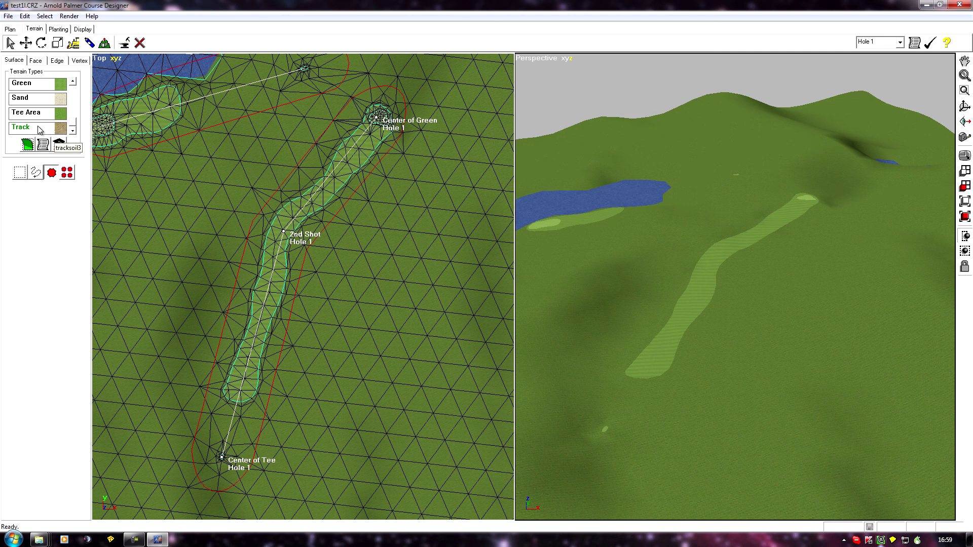
{"action": "scroll", "coordinate": [161, 304], "scroll_direction": "down", "scroll_amount": 1}
{"action": "middle_click_drag", "start_coordinate": [137, 301], "coordinate": [191, 299]}
{"action": "left_click", "coordinate": [195, 344]}
{"action": "scroll", "coordinate": [211, 313], "scroll_direction": "up", "scroll_amount": 2}
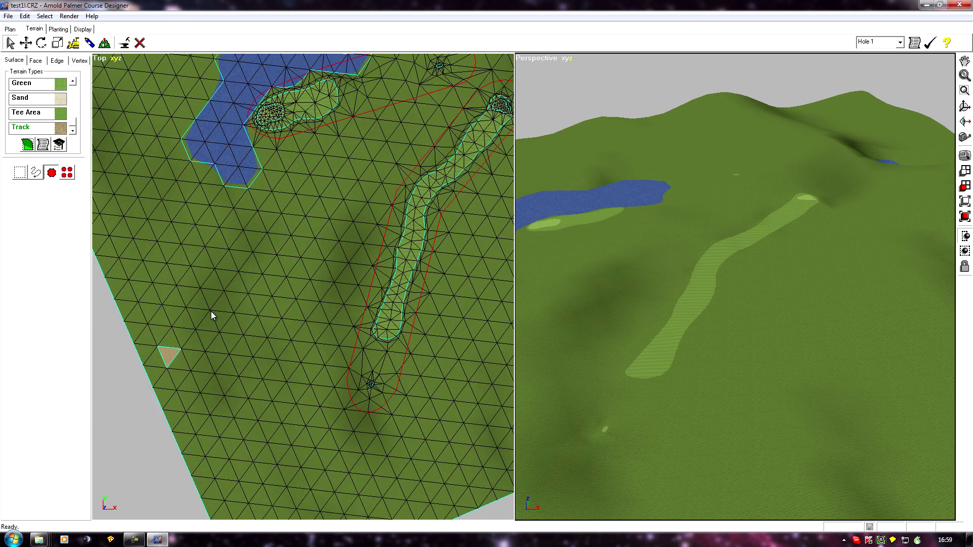
{"action": "middle_click_drag", "start_coordinate": [182, 352], "coordinate": [255, 313]}
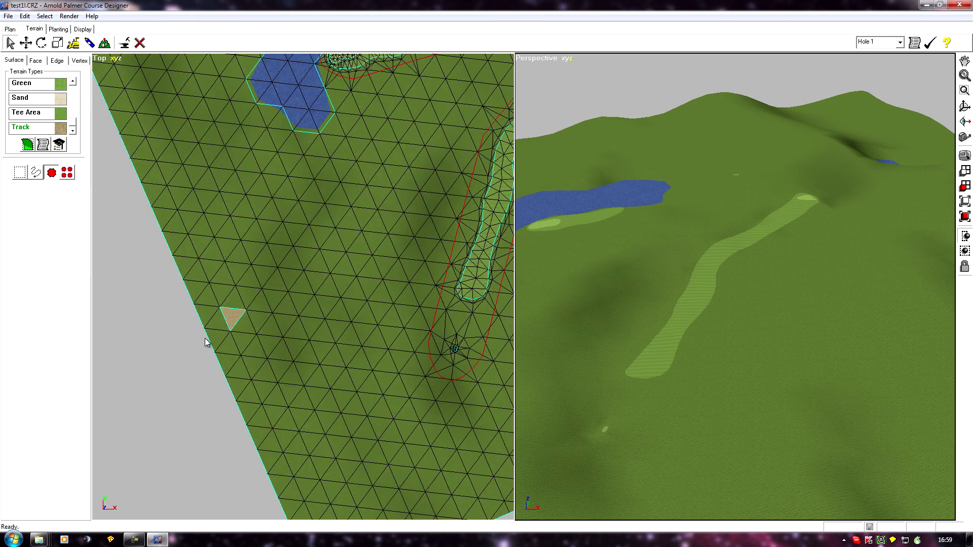
{"action": "left_click", "coordinate": [232, 318]}
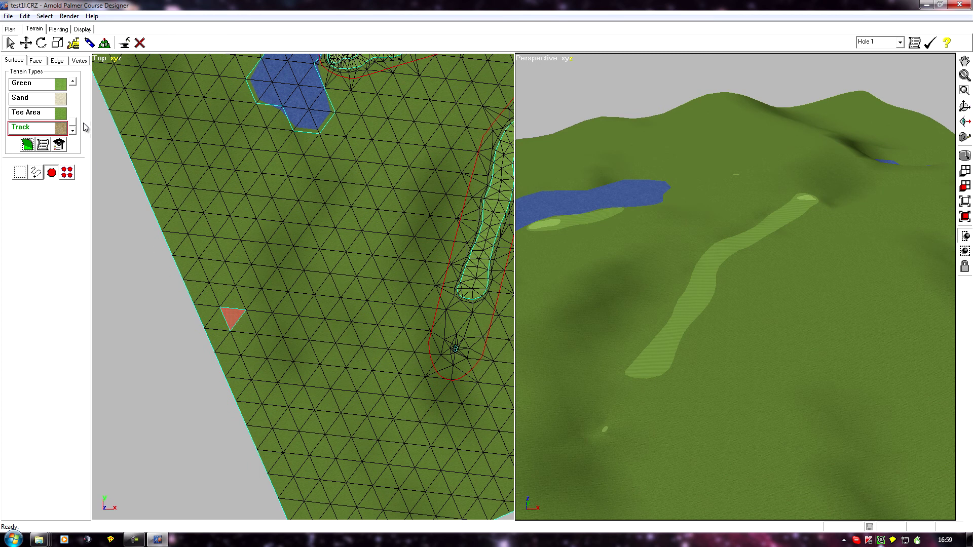
{"action": "left_click", "coordinate": [227, 284]}
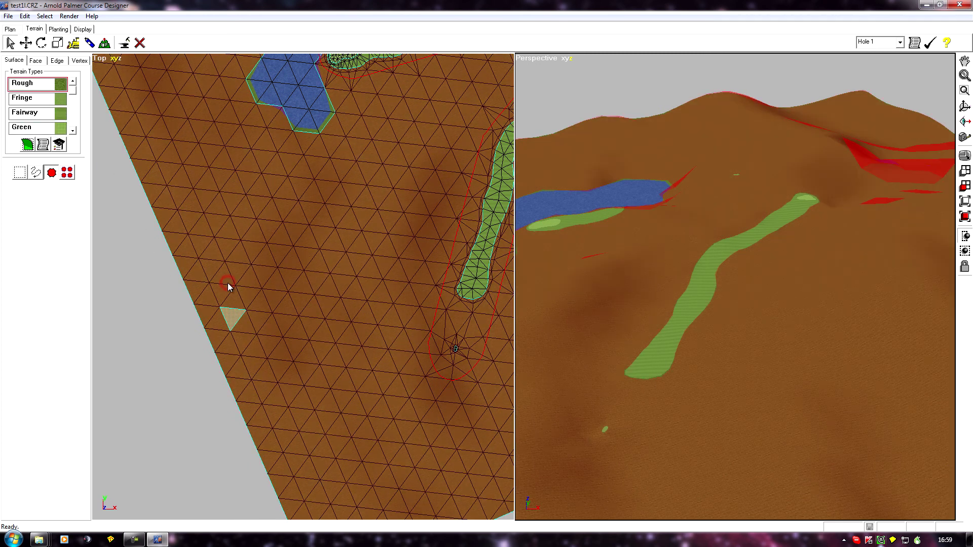
{"action": "scroll", "coordinate": [70, 91], "scroll_direction": "down", "scroll_amount": 4}
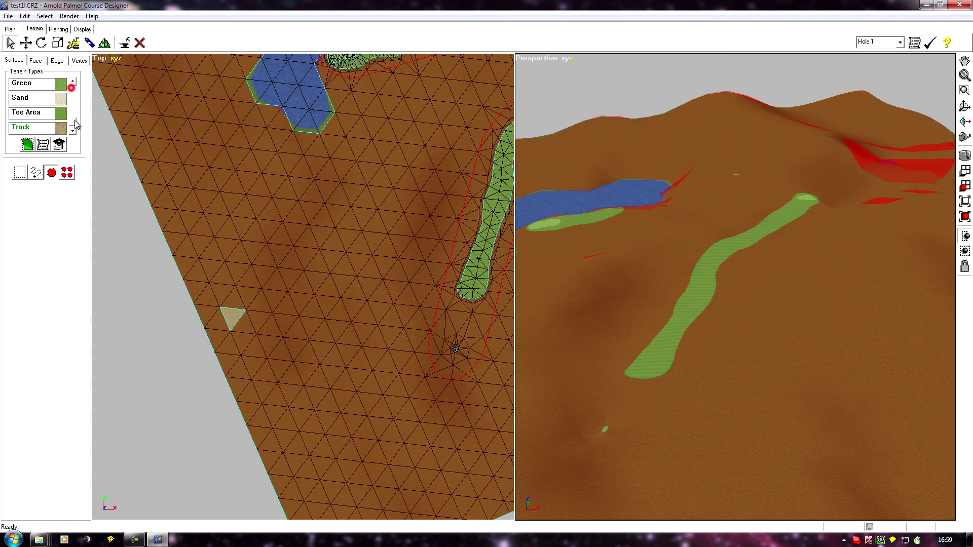
- Change the Track triangle near the plot's edge to the Rough terrain type and clear the selection
{"action": "left_click", "coordinate": [233, 318]}
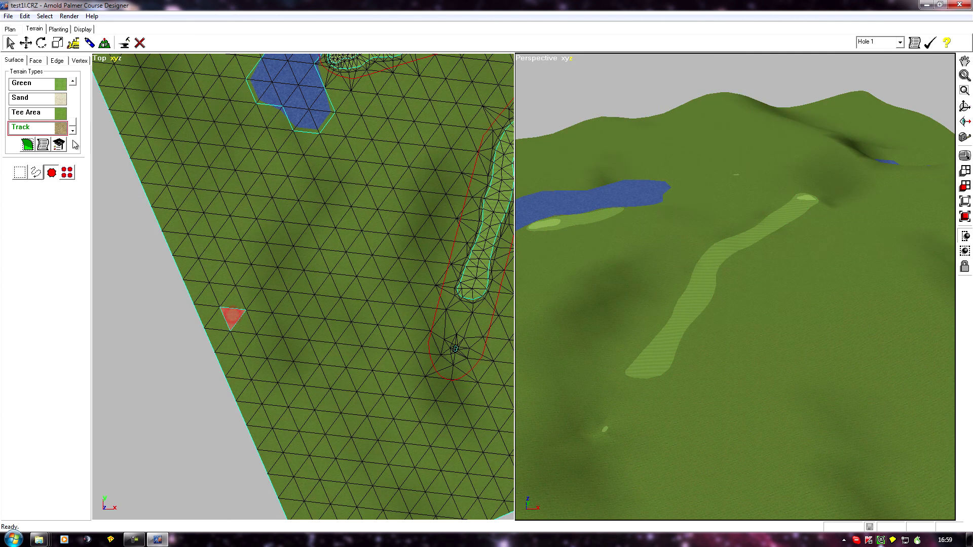
{"action": "left_click_drag", "start_coordinate": [75, 127], "coordinate": [75, 79]}
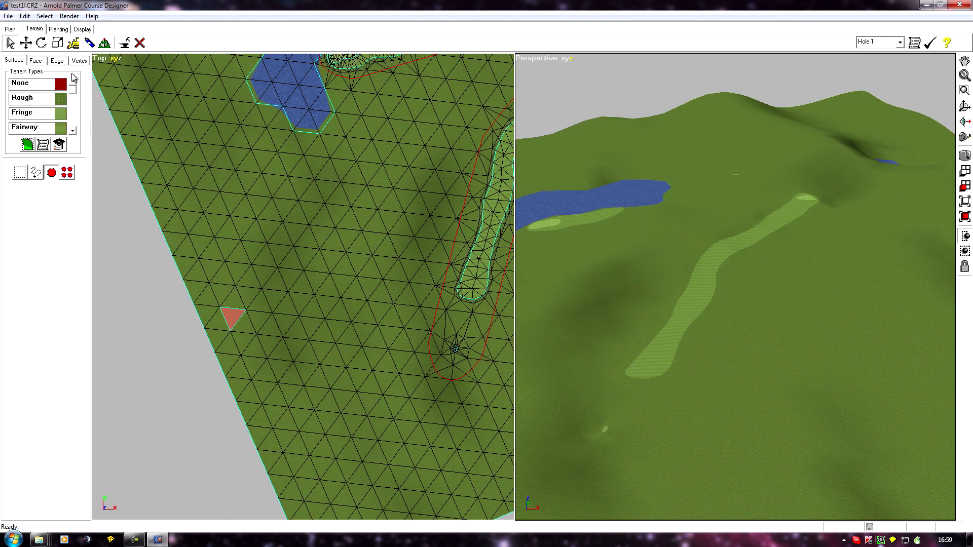
{"action": "left_click", "coordinate": [18, 98]}
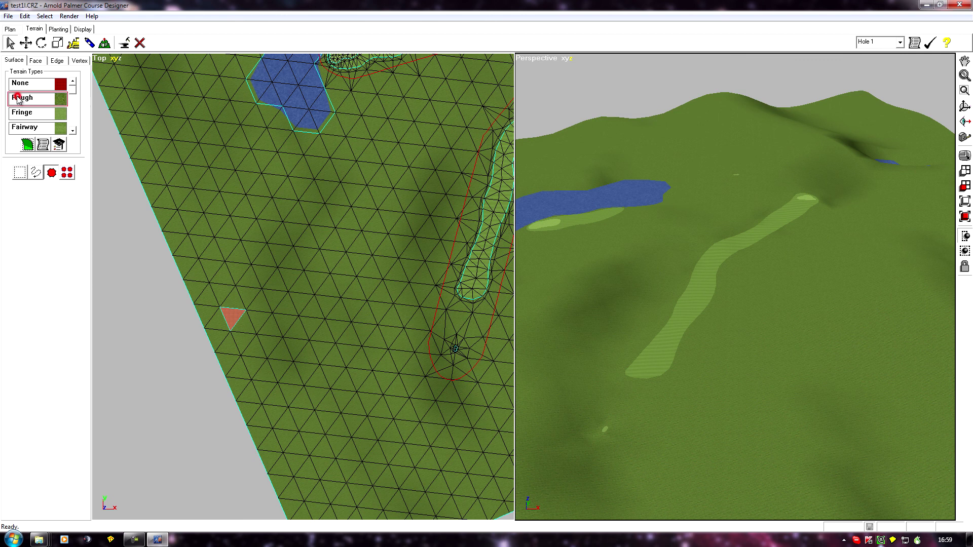
{"action": "left_click", "coordinate": [26, 144]}
{"action": "scroll", "coordinate": [296, 266], "scroll_direction": "down", "scroll_amount": 3}
{"action": "scroll", "coordinate": [267, 257], "scroll_direction": "up", "scroll_amount": 3}
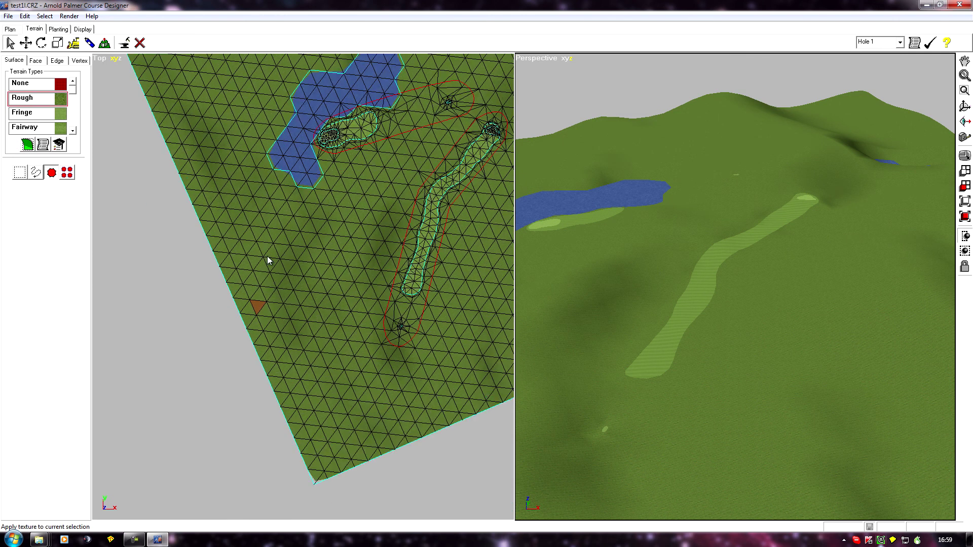
{"action": "left_click", "coordinate": [148, 241]}
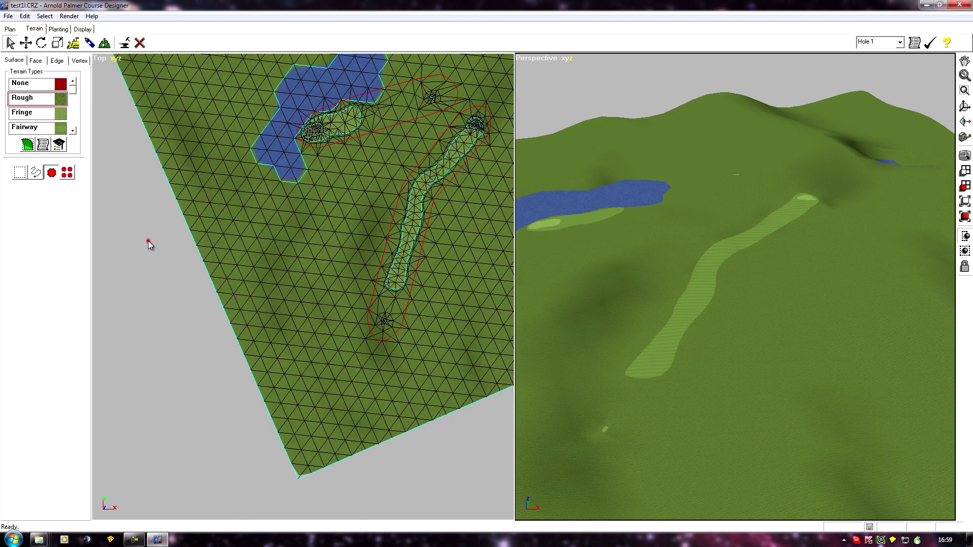
- Save the course without any Track surface in it
{"action": "left_click", "coordinate": [9, 17]}
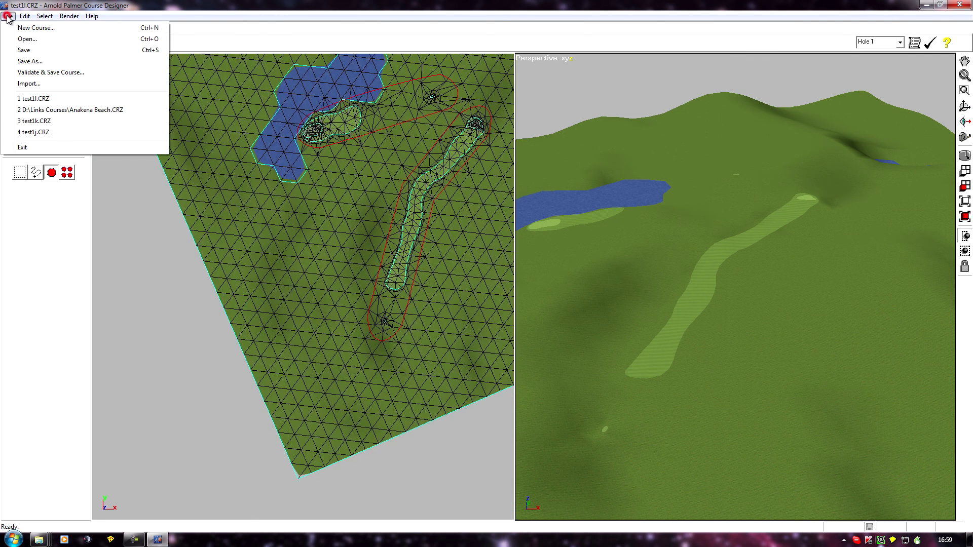
{"action": "left_click", "coordinate": [24, 50]}
{"action": "scroll", "coordinate": [220, 159], "scroll_direction": "down", "scroll_amount": 1}
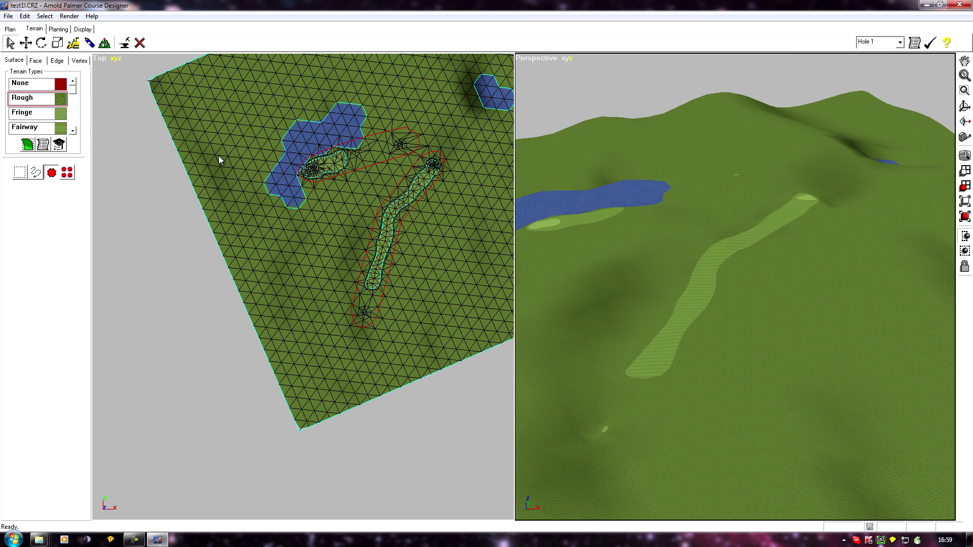
- Check the terrain types list for the custom Track entry in the saved course
{"action": "left_click", "coordinate": [73, 101]}
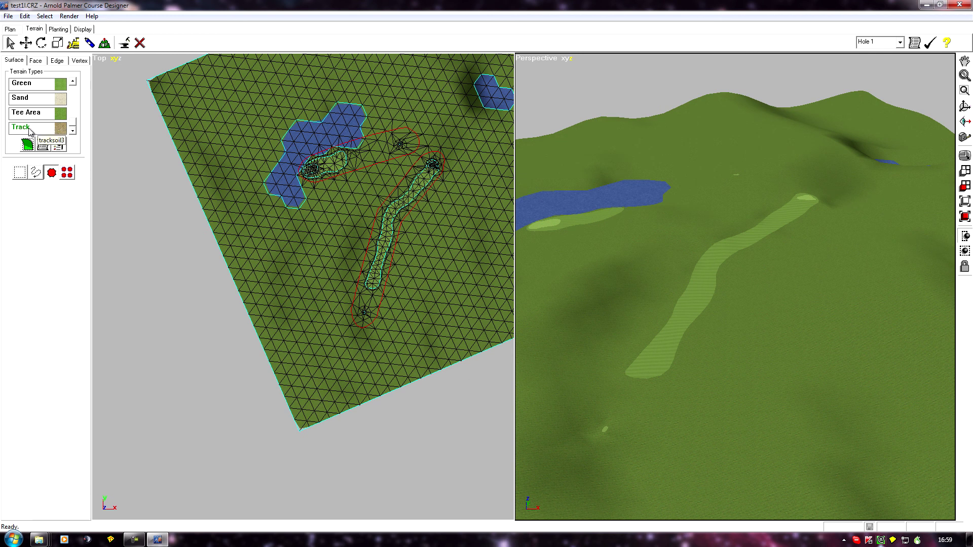
{"action": "left_click", "coordinate": [73, 130]}
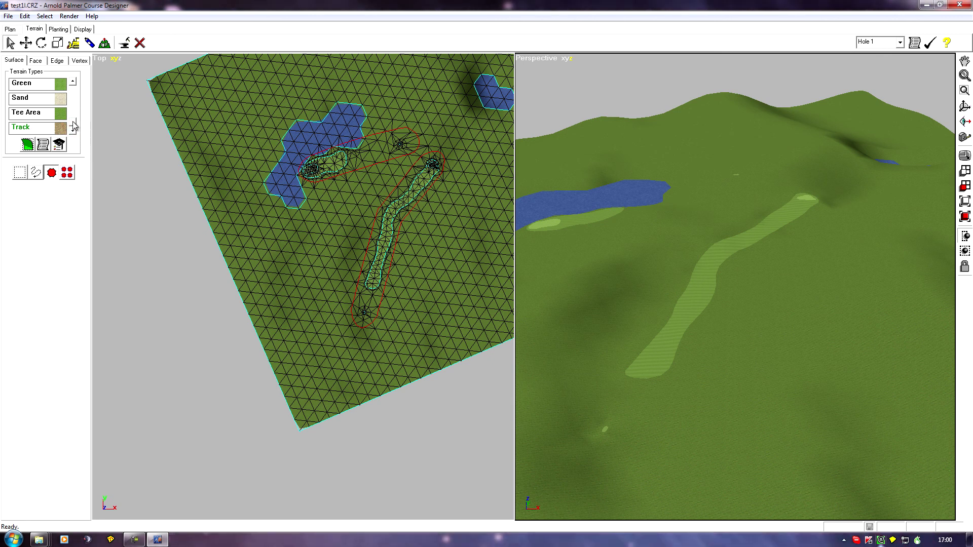
{"action": "left_click", "coordinate": [73, 124]}
{"action": "scroll", "coordinate": [73, 126], "scroll_direction": "down", "scroll_amount": 4}
{"action": "scroll", "coordinate": [73, 127], "scroll_direction": "up", "scroll_amount": 4}
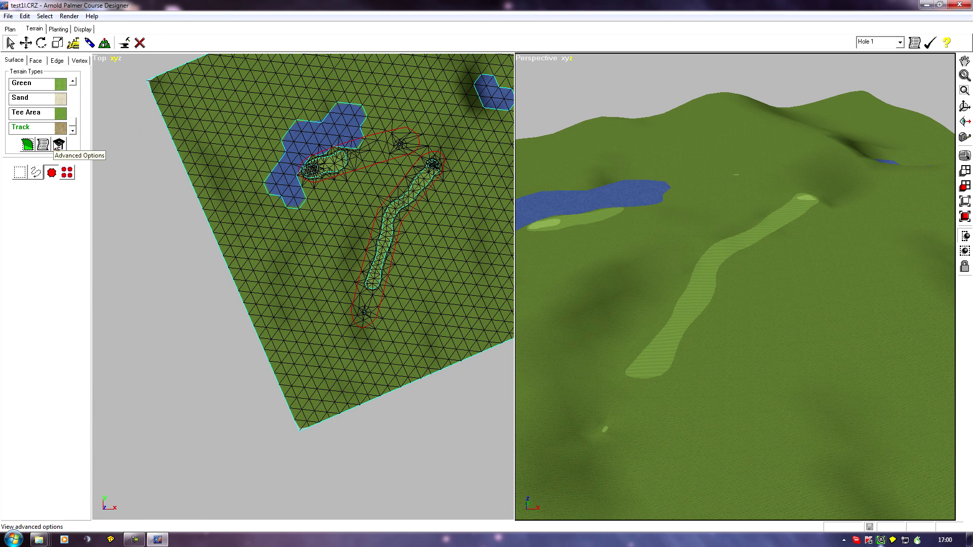
- Open the terrain properties of the standard Rough type and view its material with the available textures
{"action": "left_click", "coordinate": [52, 174]}
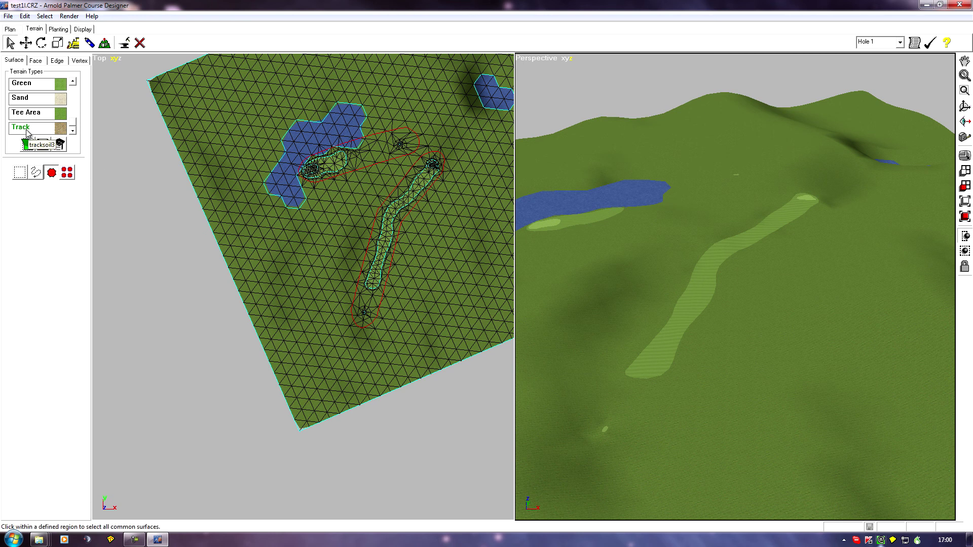
{"action": "left_click", "coordinate": [44, 145]}
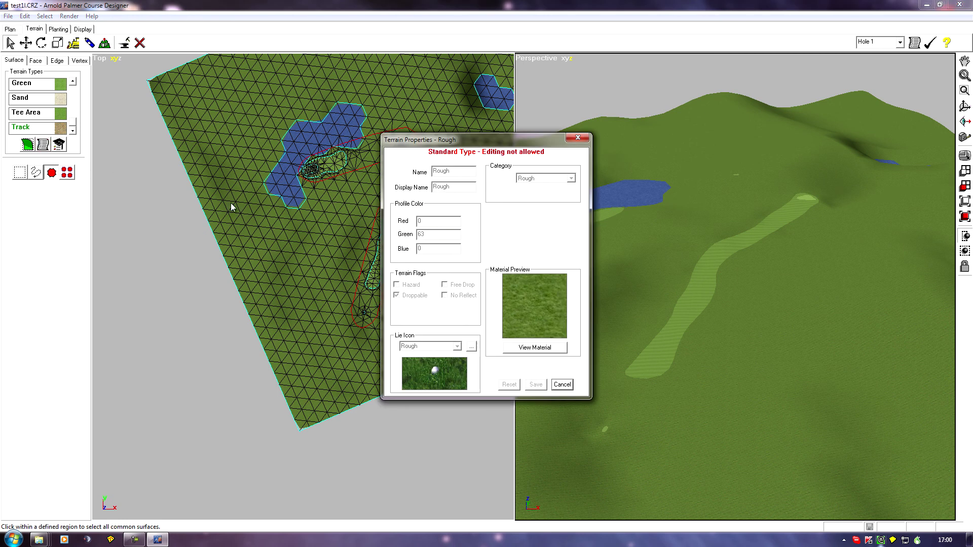
{"action": "left_click", "coordinate": [550, 348]}
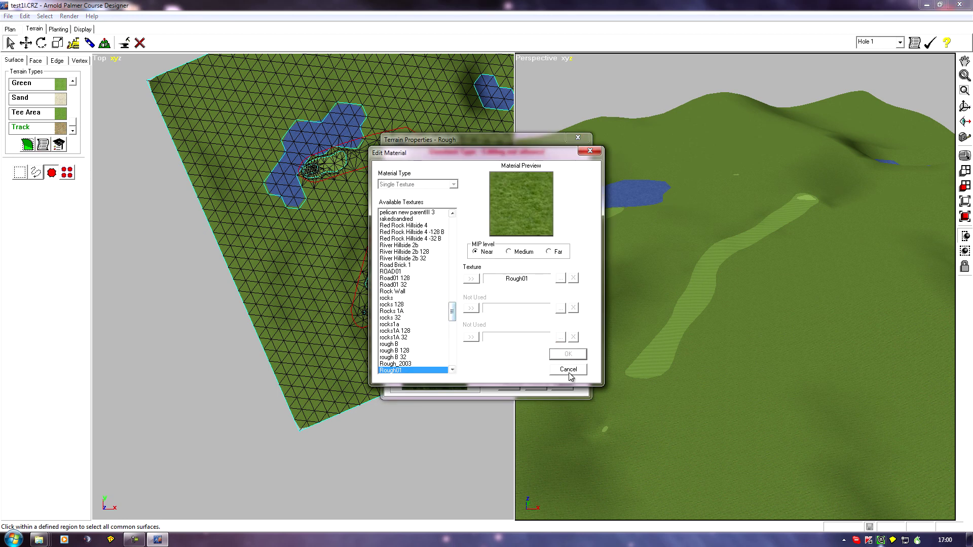
- Close the Rough terrain properties and view the custom Track type's properties and material with the available textures, leaving them unedited
{"action": "left_click", "coordinate": [568, 369]}
{"action": "left_click", "coordinate": [563, 385]}
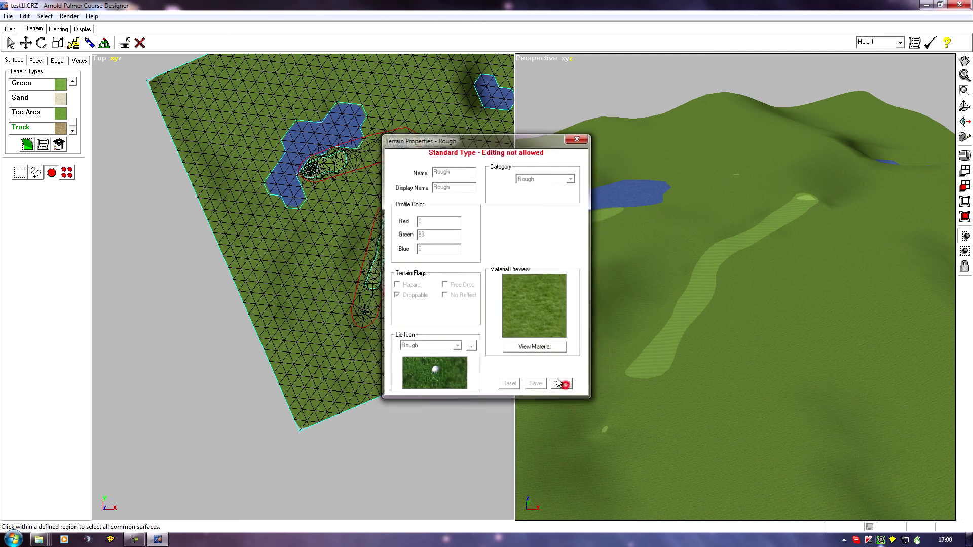
{"action": "left_click", "coordinate": [20, 127]}
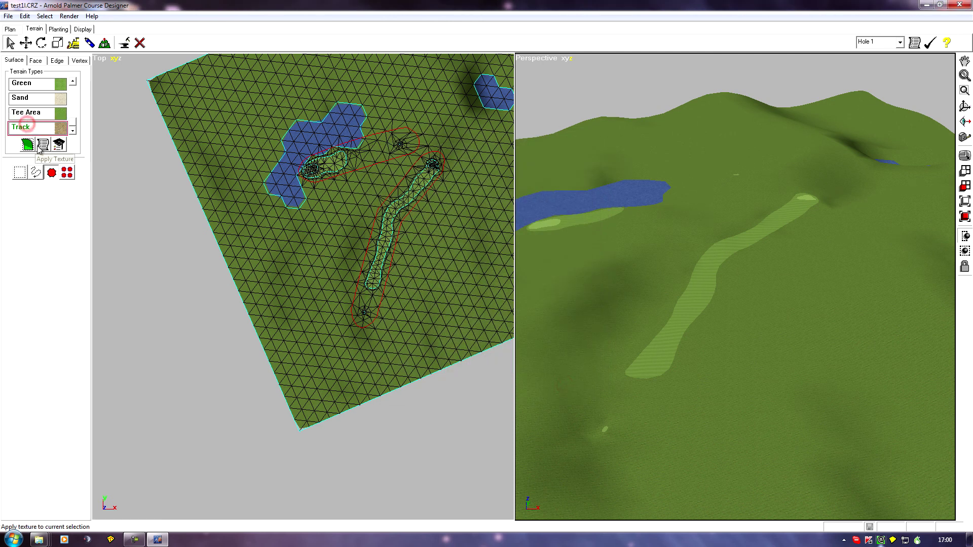
{"action": "left_click", "coordinate": [42, 145]}
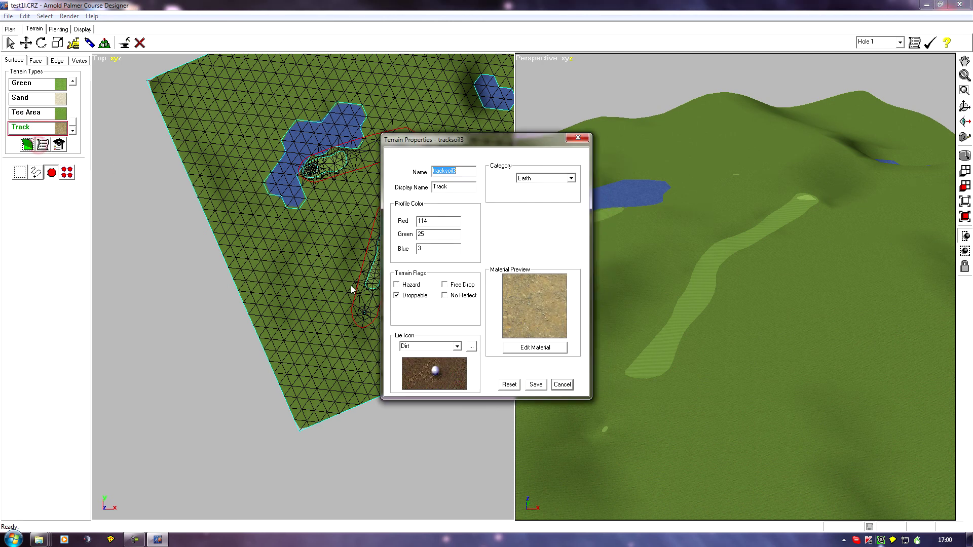
{"action": "left_click", "coordinate": [535, 347]}
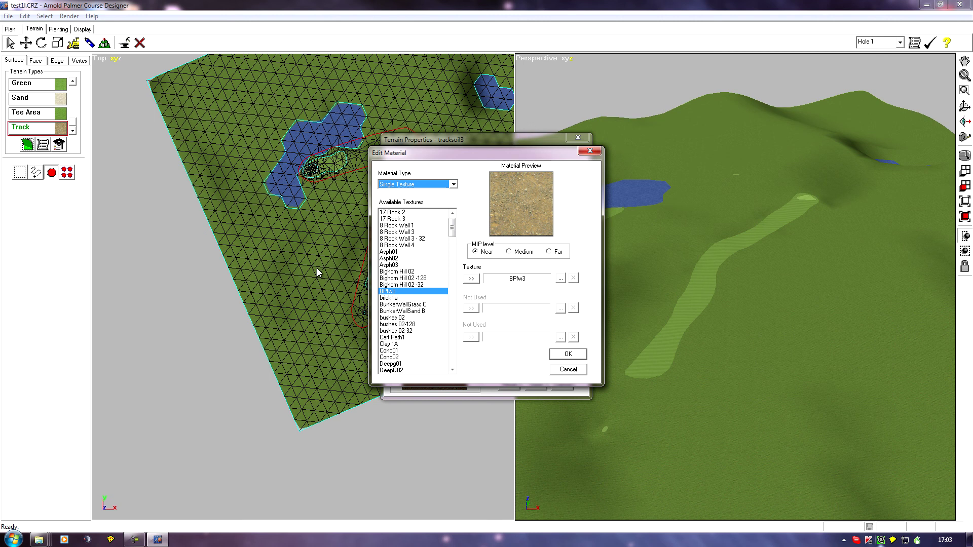
{"action": "left_click", "coordinate": [569, 370]}
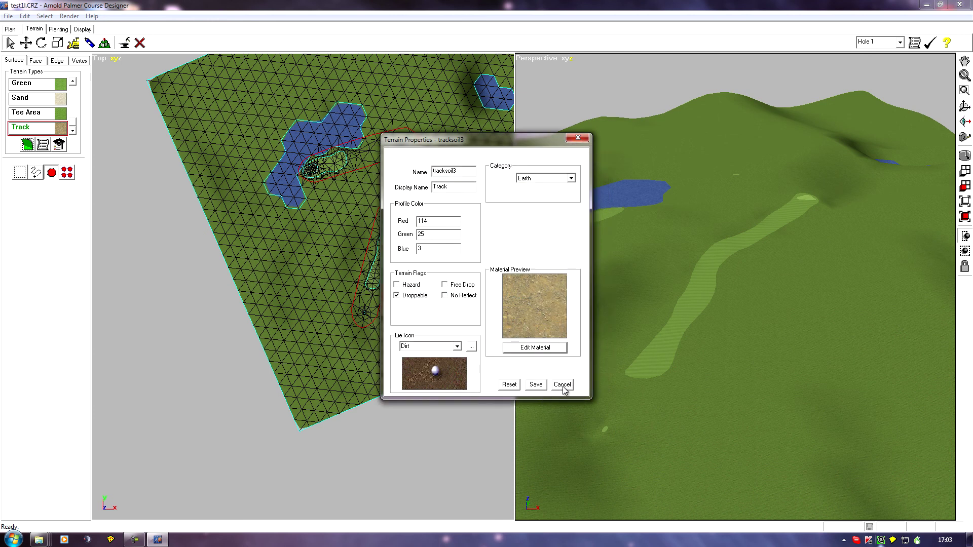
{"action": "left_click", "coordinate": [562, 385]}
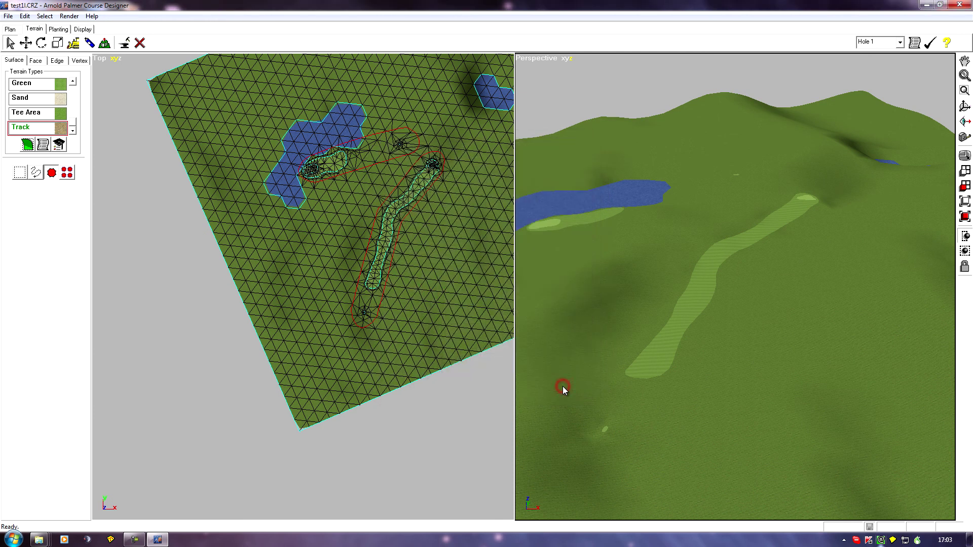
{"action": "middle_click_drag", "start_coordinate": [158, 306], "coordinate": [187, 351]}
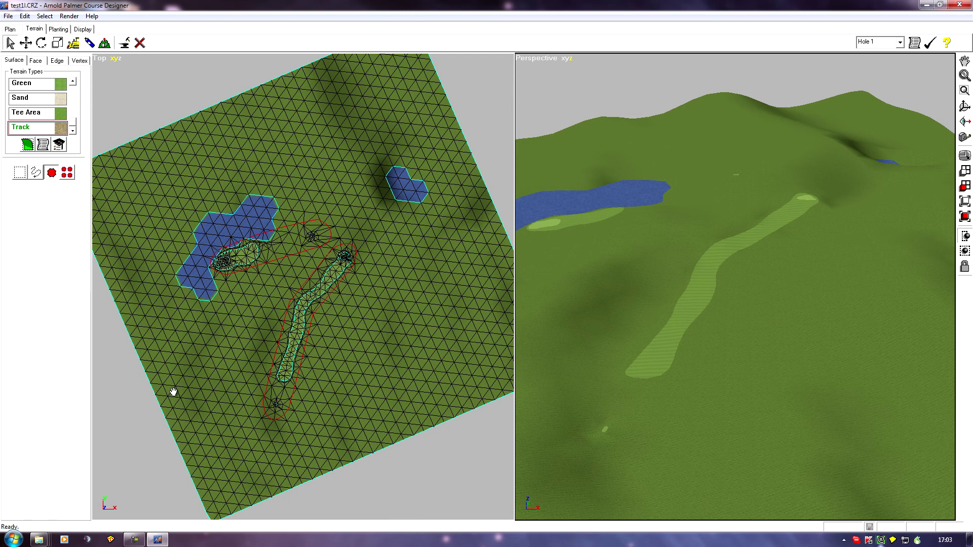
{"action": "middle_click_drag", "start_coordinate": [170, 390], "coordinate": [211, 376]}
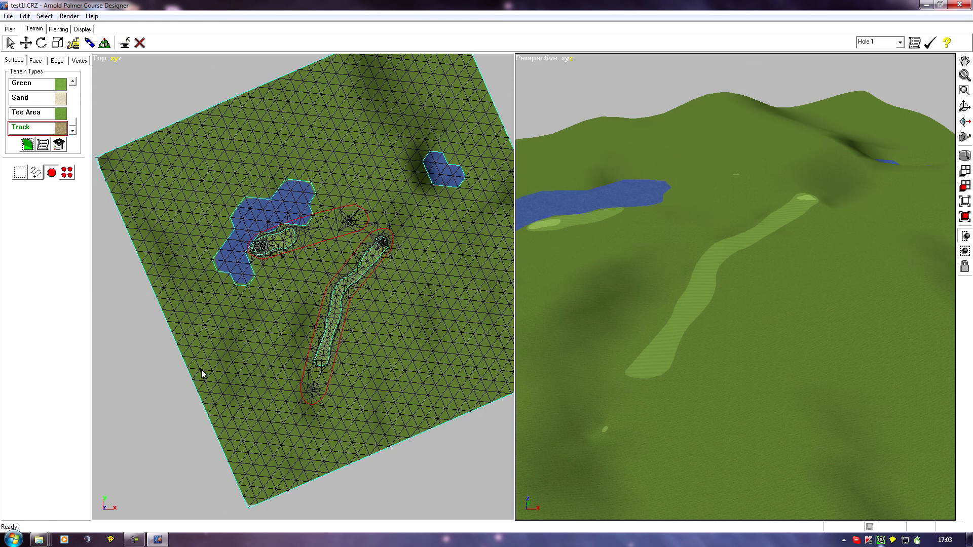
{"action": "scroll", "coordinate": [202, 374], "scroll_direction": "up", "scroll_amount": 3}
{"action": "scroll", "coordinate": [202, 368], "scroll_direction": "down", "scroll_amount": 2}
{"action": "scroll", "coordinate": [276, 373], "scroll_direction": "up", "scroll_amount": 4}
{"action": "middle_click_drag", "start_coordinate": [276, 373], "coordinate": [225, 315]}
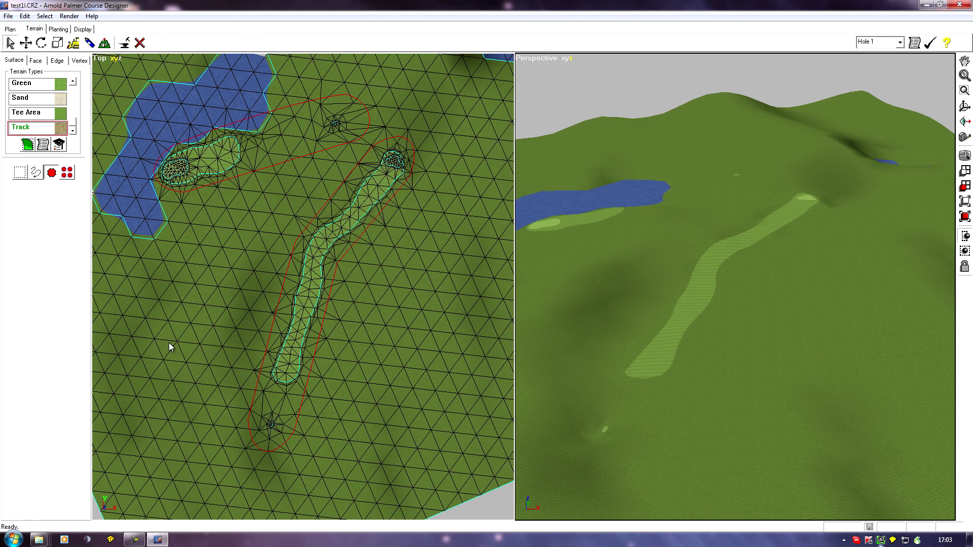